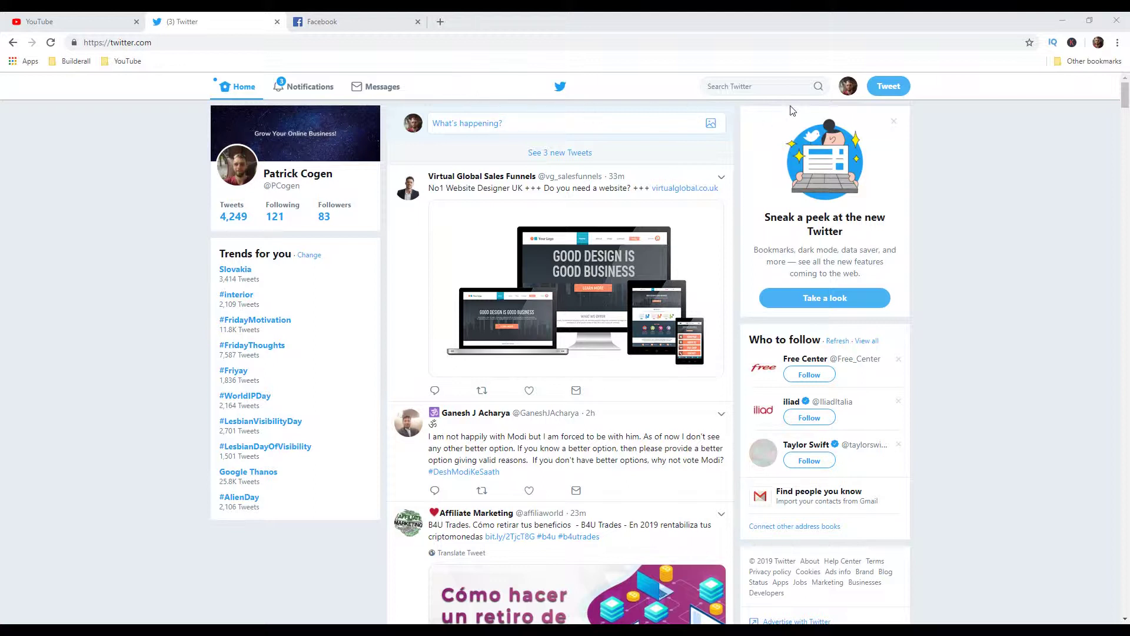
Step: Search Twitter for 'digital marketing', filter to People, and briefly check the Digital Marketing profile
left_click(752, 87)
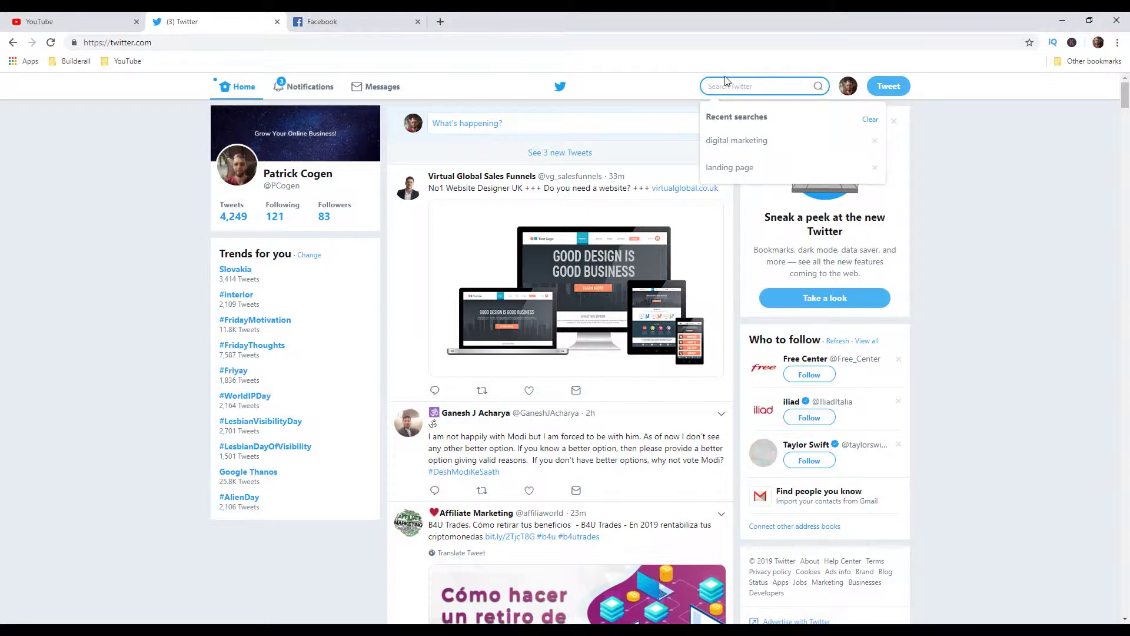
type("digital me")
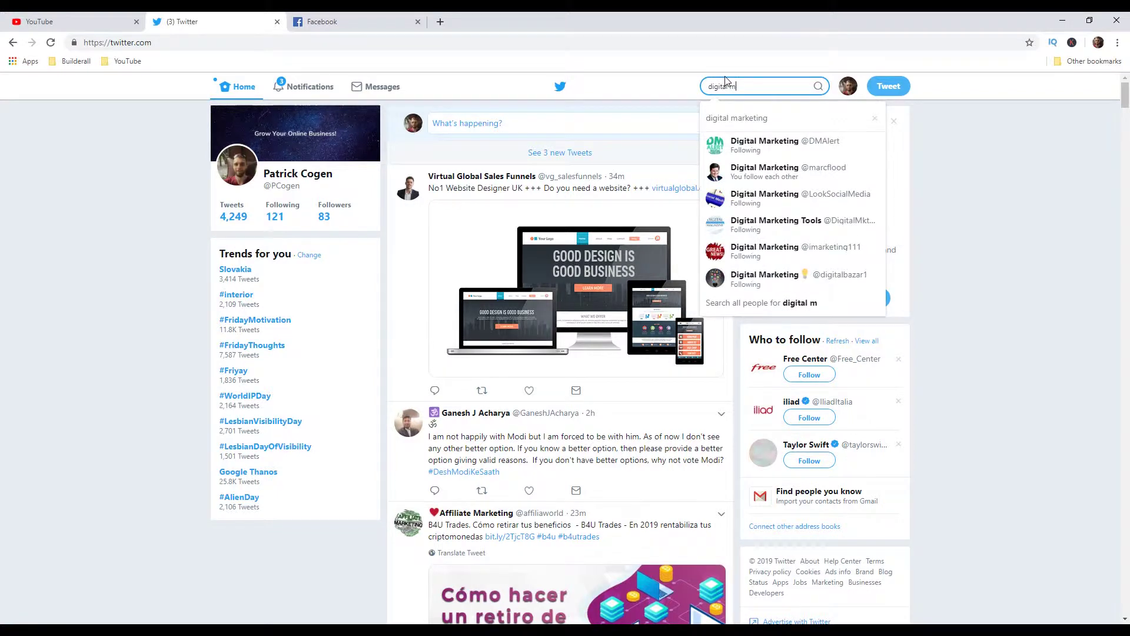
type("arketing")
key("Return")
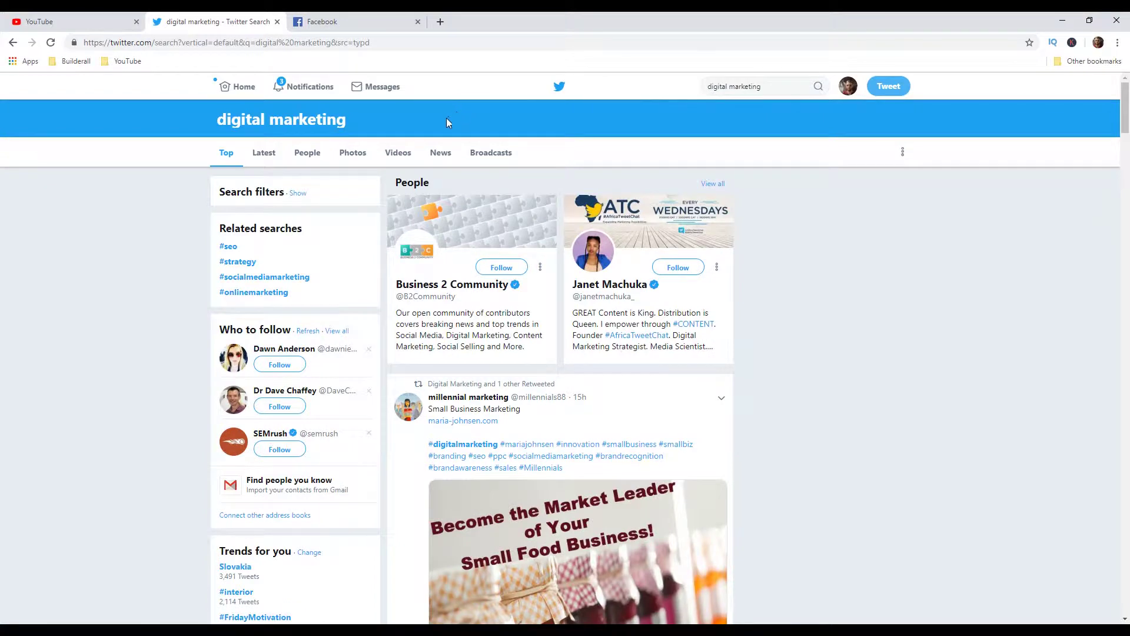
left_click(303, 152)
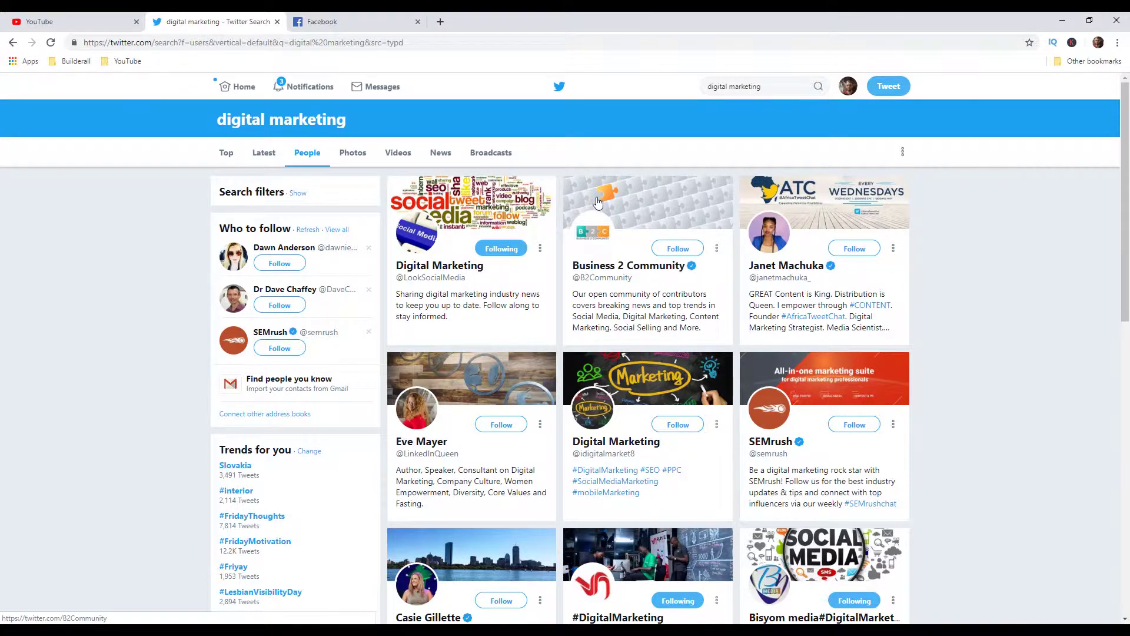
left_click(444, 270)
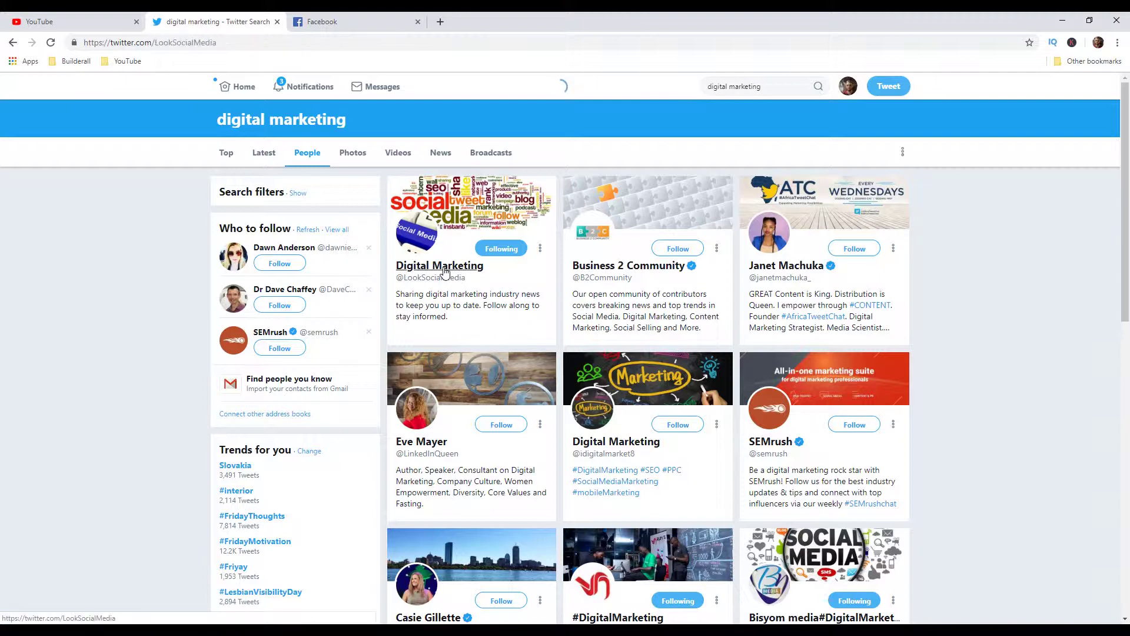
scroll(477, 279, "down", 2)
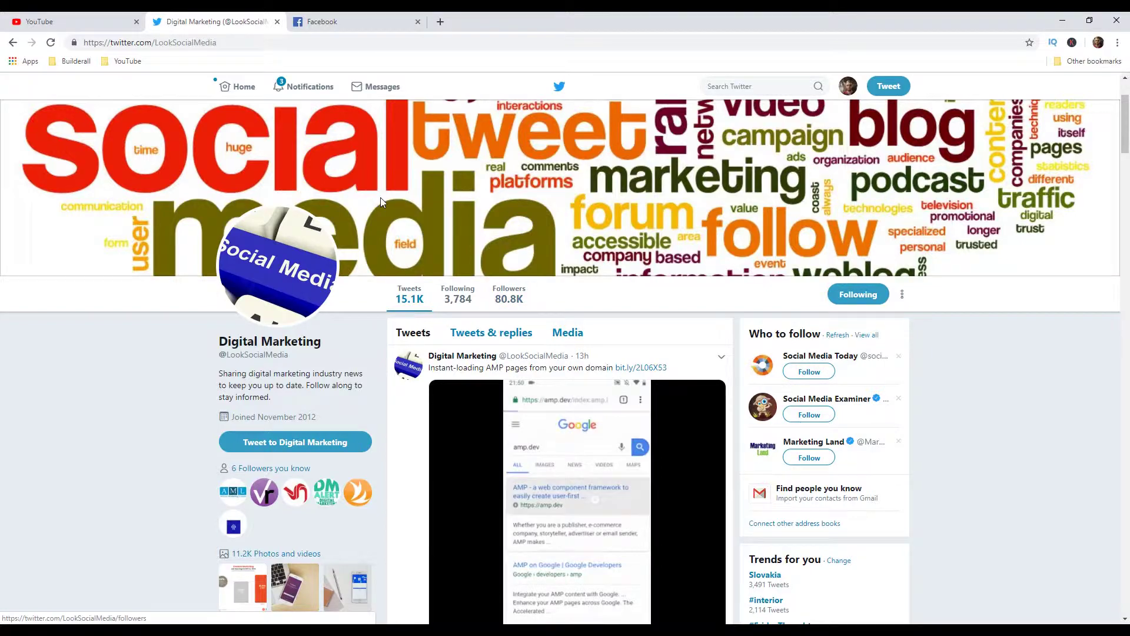
left_click(12, 44)
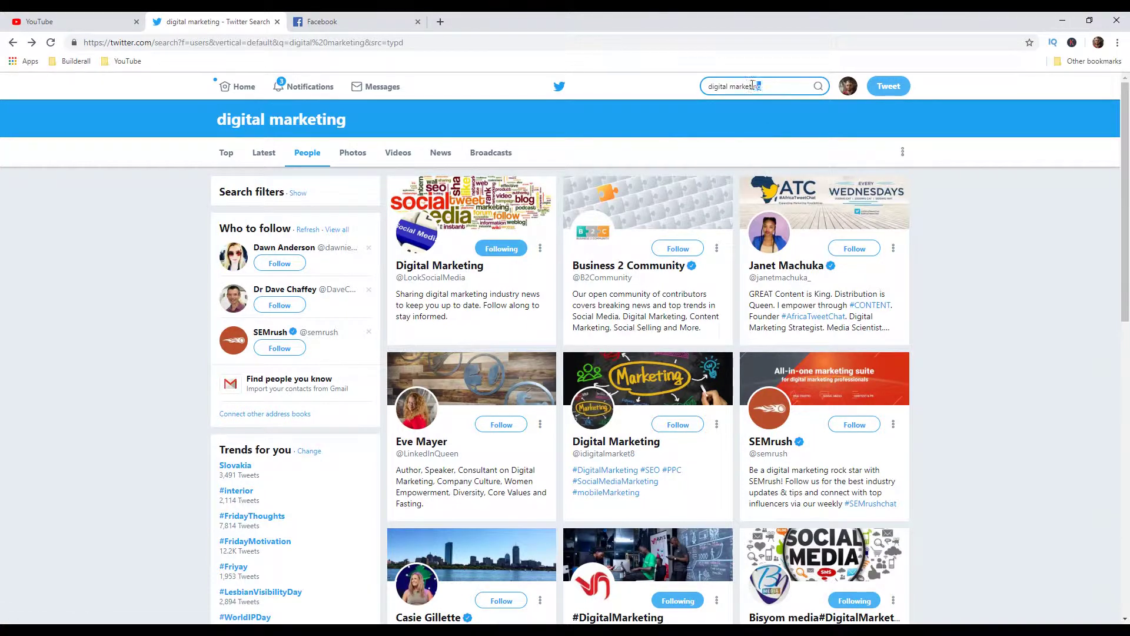
Step: Replace the search with 'affiliate marketing', browse the results, then return to the home feed
left_click_drag(753, 84, 689, 91)
type("af")
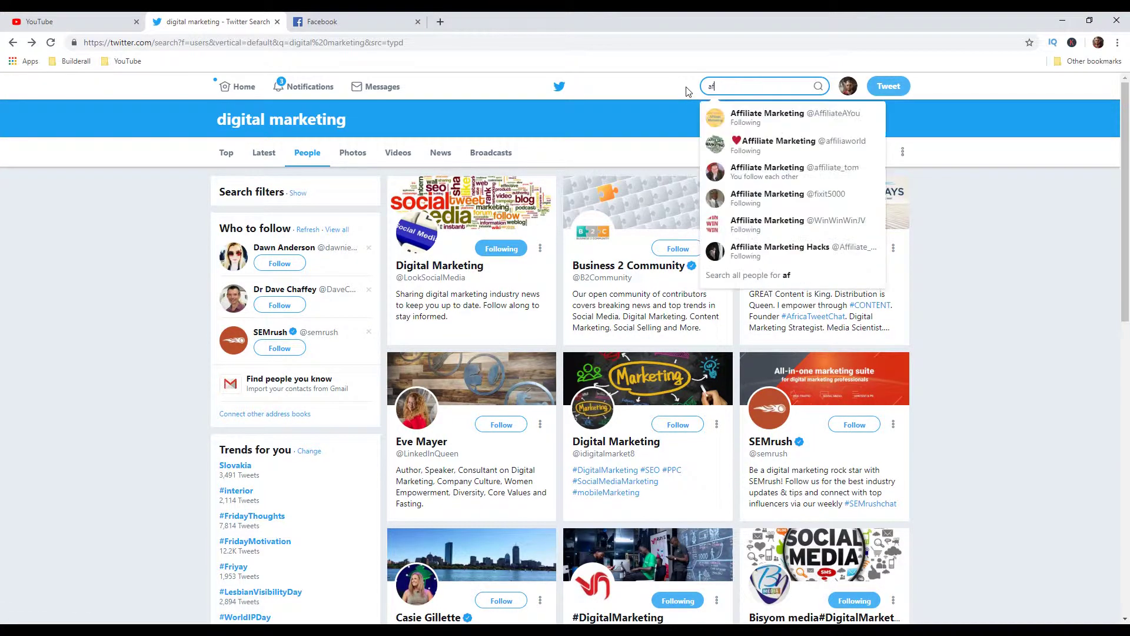
type("filiate marketing")
key("Return")
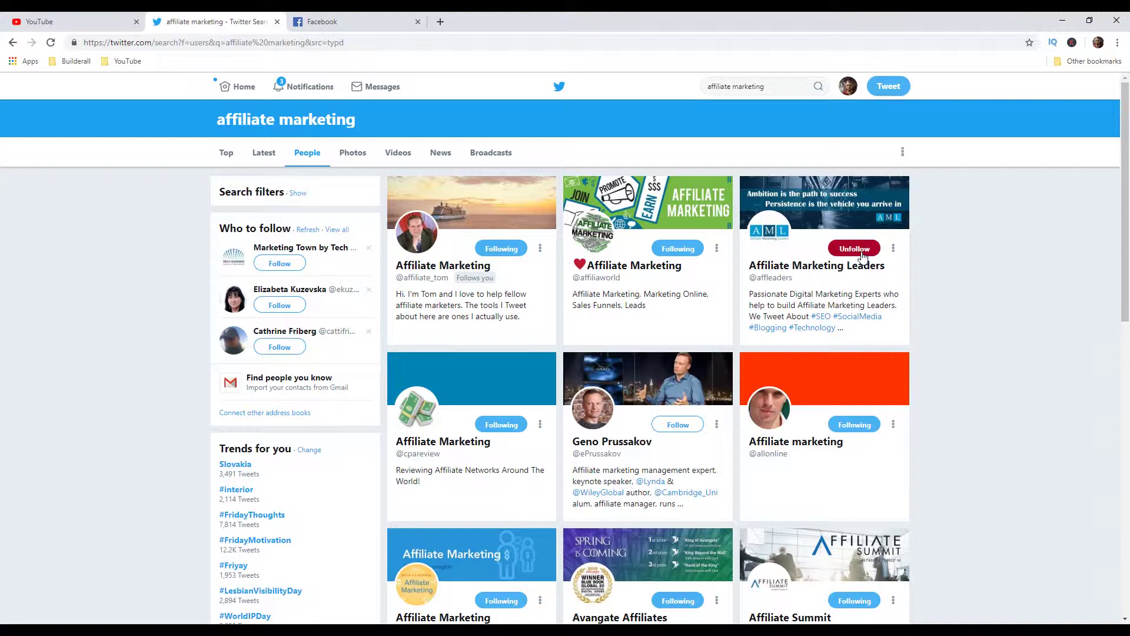
left_click(231, 90)
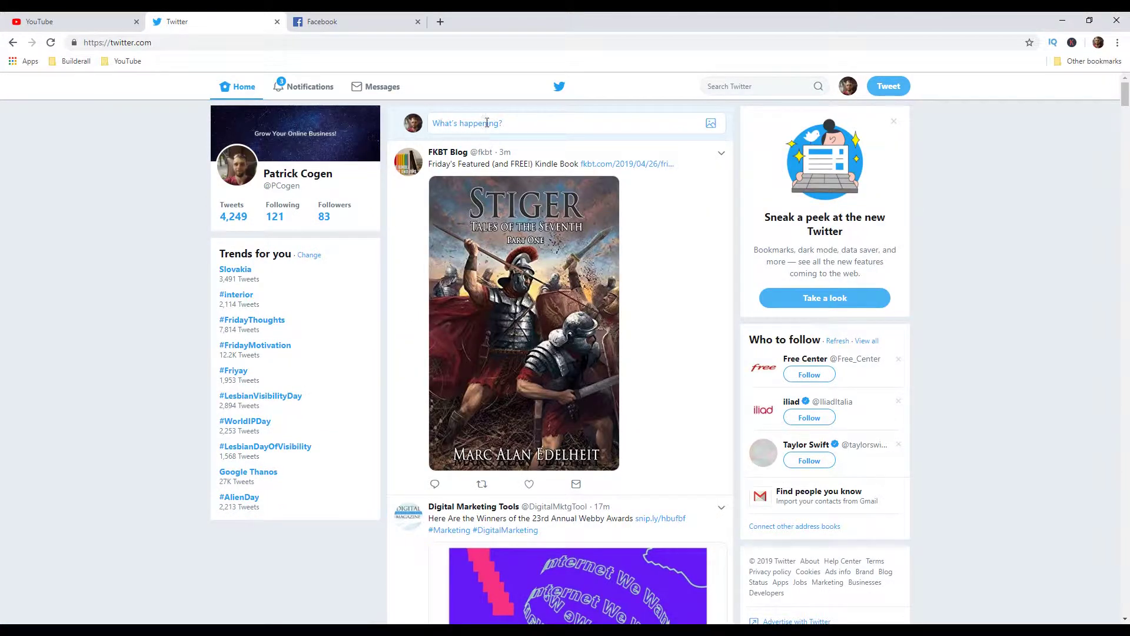
Step: Write a tweet draft reading 'Hey guys! I have a great video on Landing page. Check it out'
left_click(536, 138)
type("Hey guys! I have a great video o")
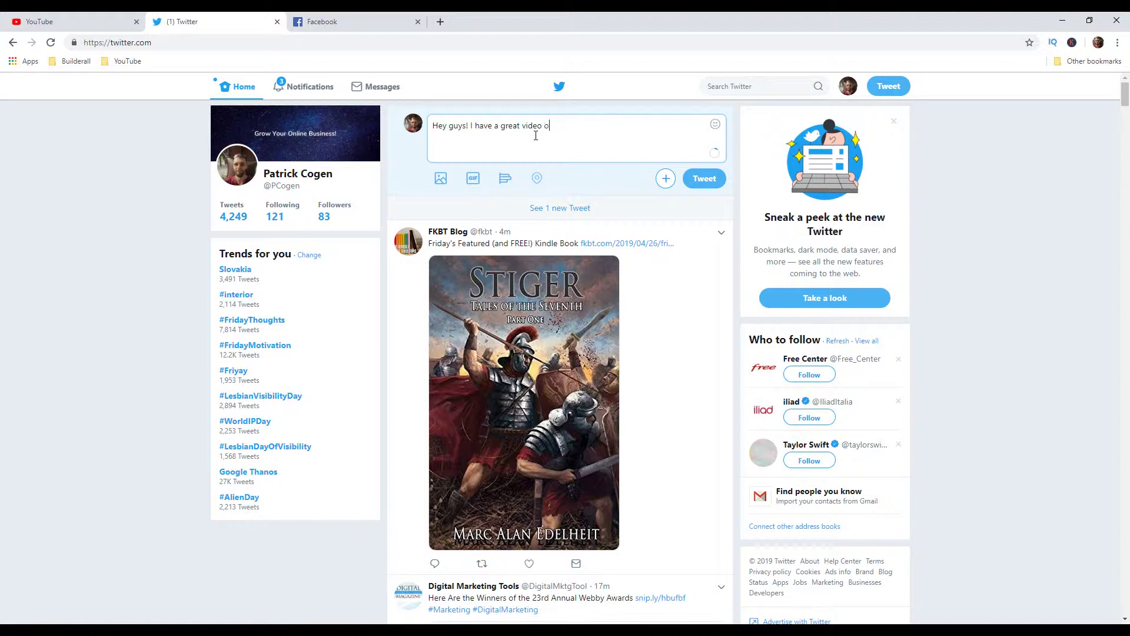
type("anding pa")
key("BackSpace")
type("page. Chec it out")
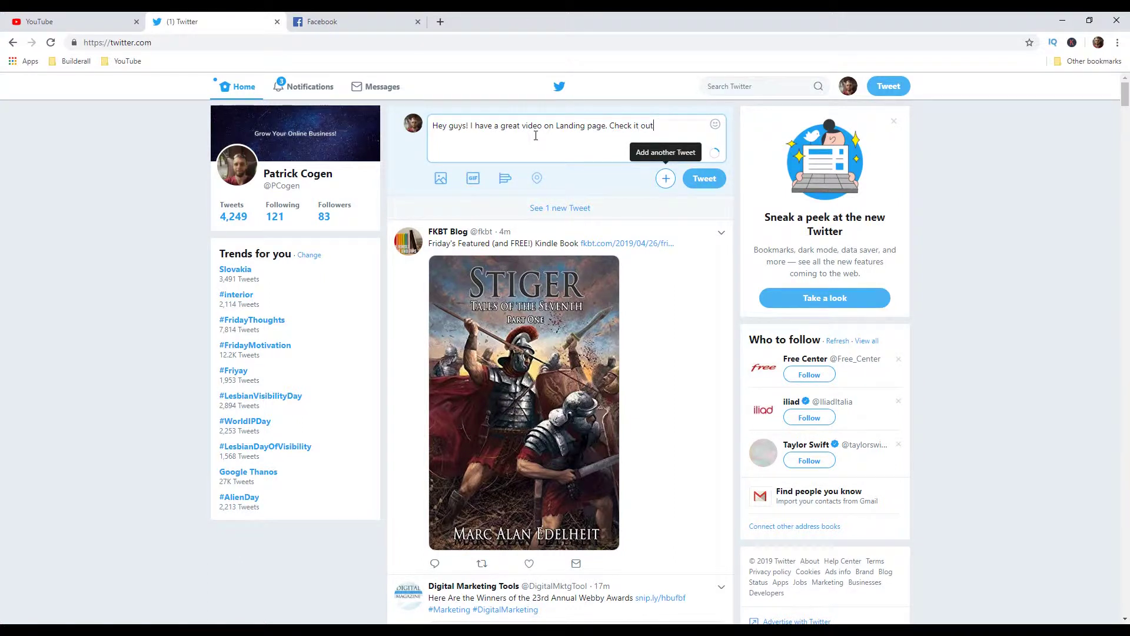
left_click(440, 24)
Step: Find the Right Arrow emoji on emojipedia.org, copy it, and return to the Twitter draft
type("emo")
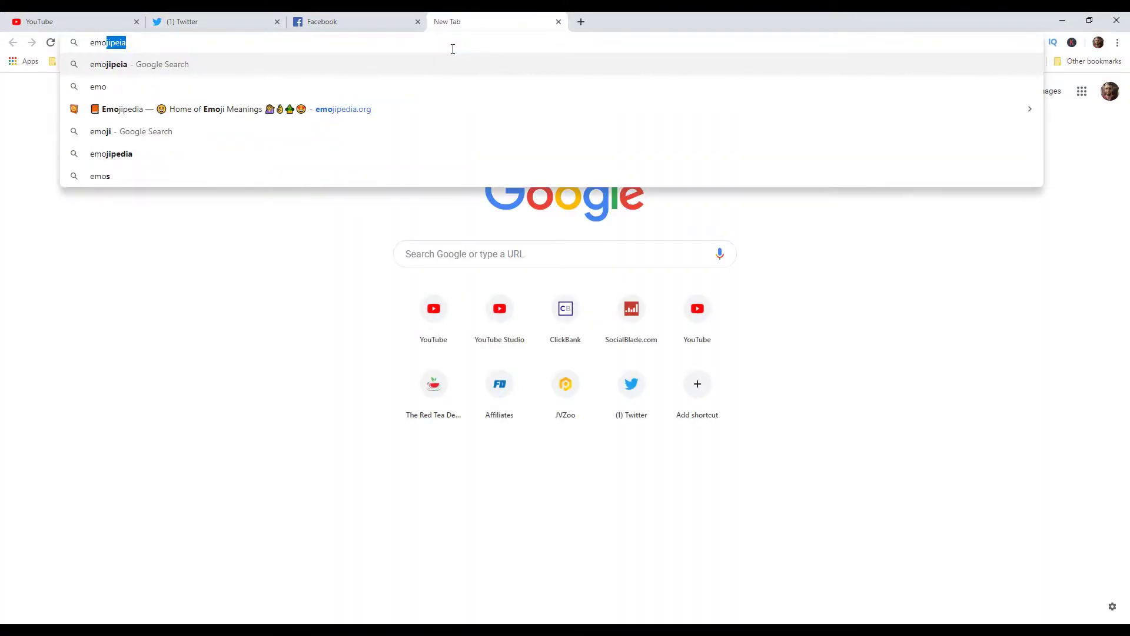
key("Return")
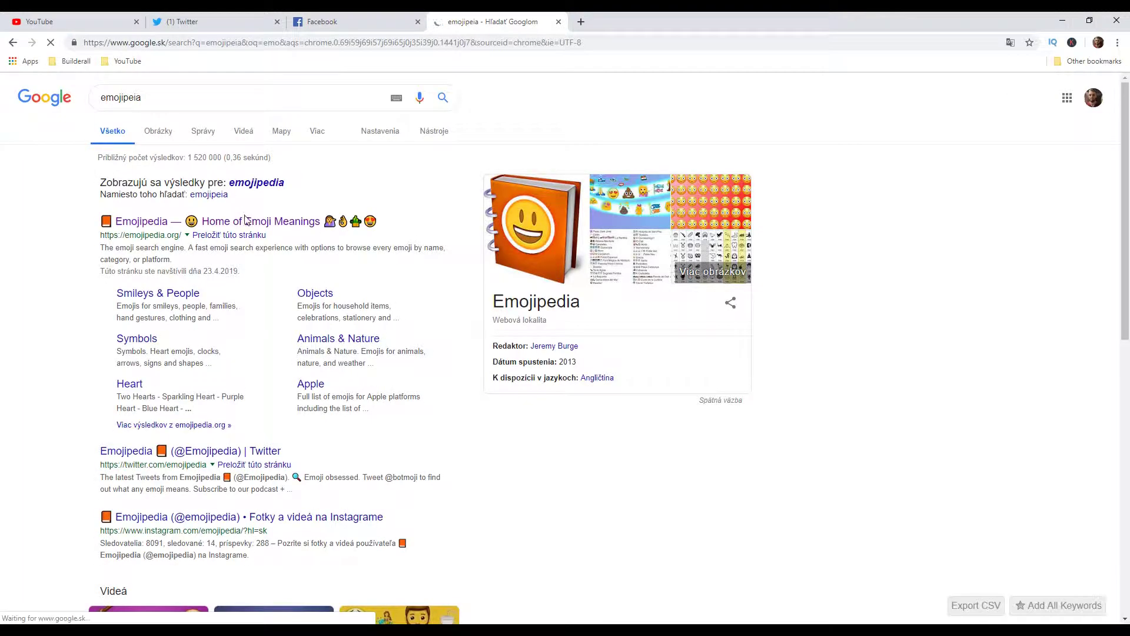
left_click(245, 222)
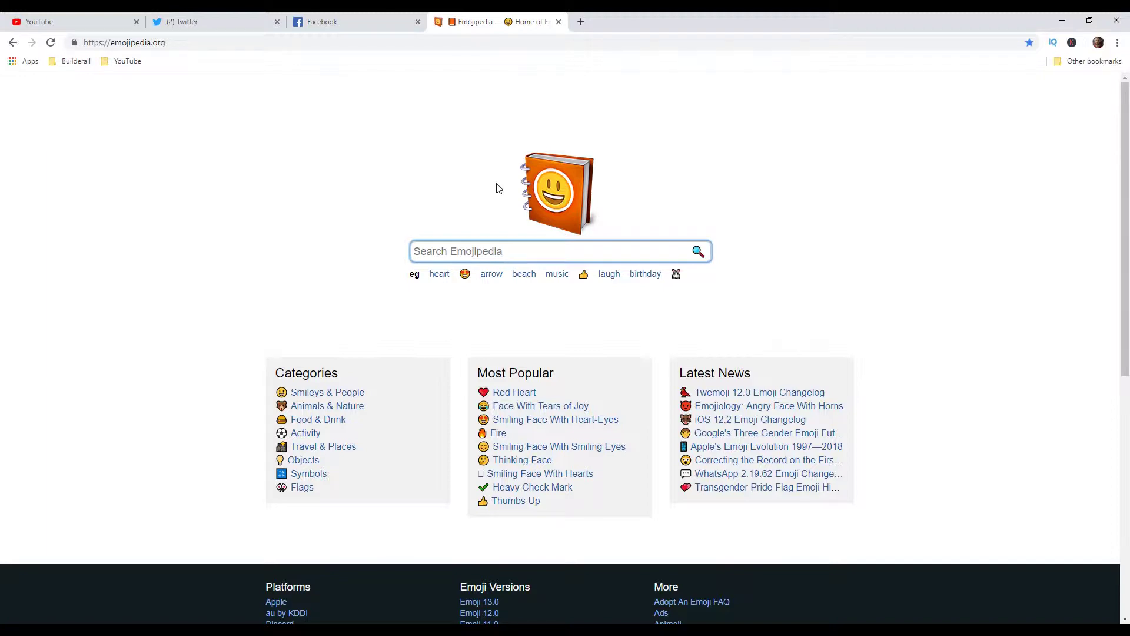
type("right a")
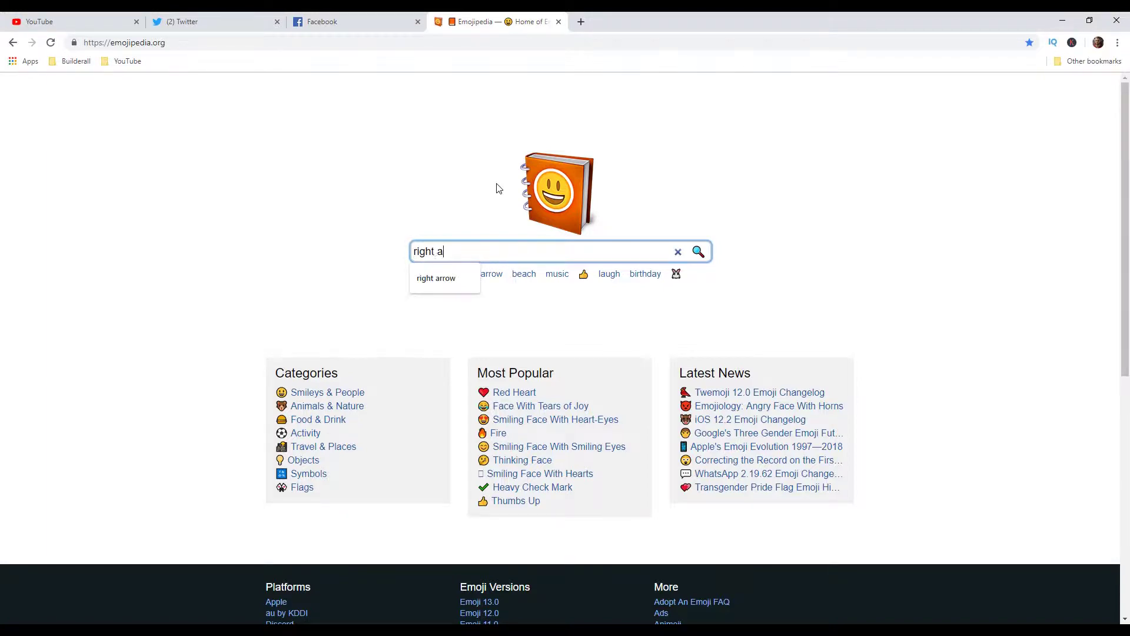
type("rrow")
key("Return")
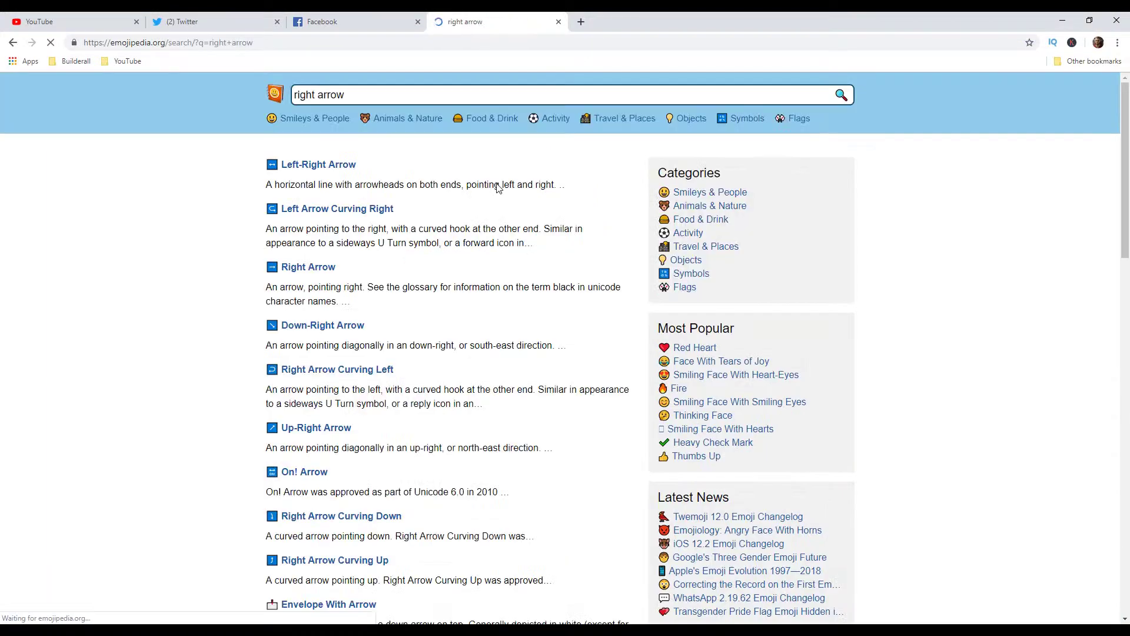
left_click(295, 274)
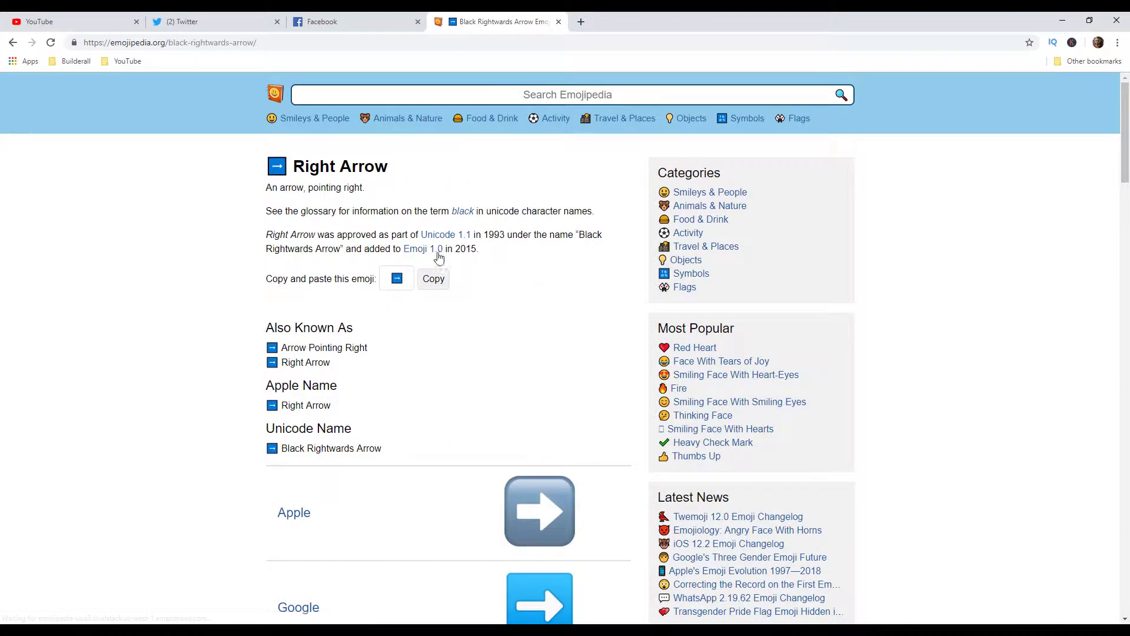
left_click(447, 287)
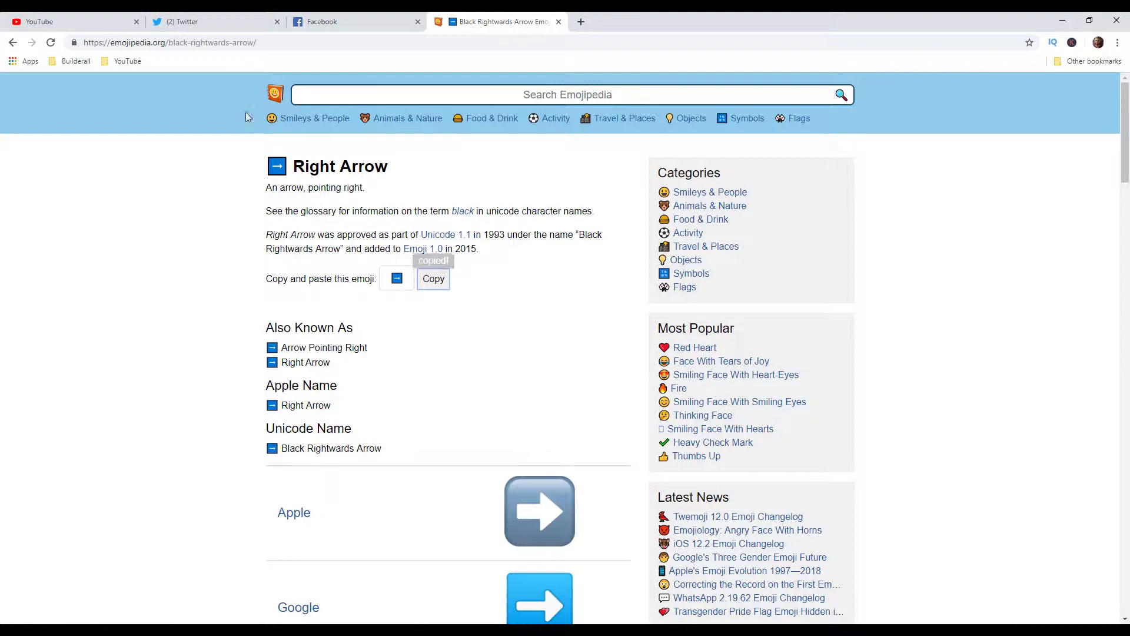
left_click(223, 21)
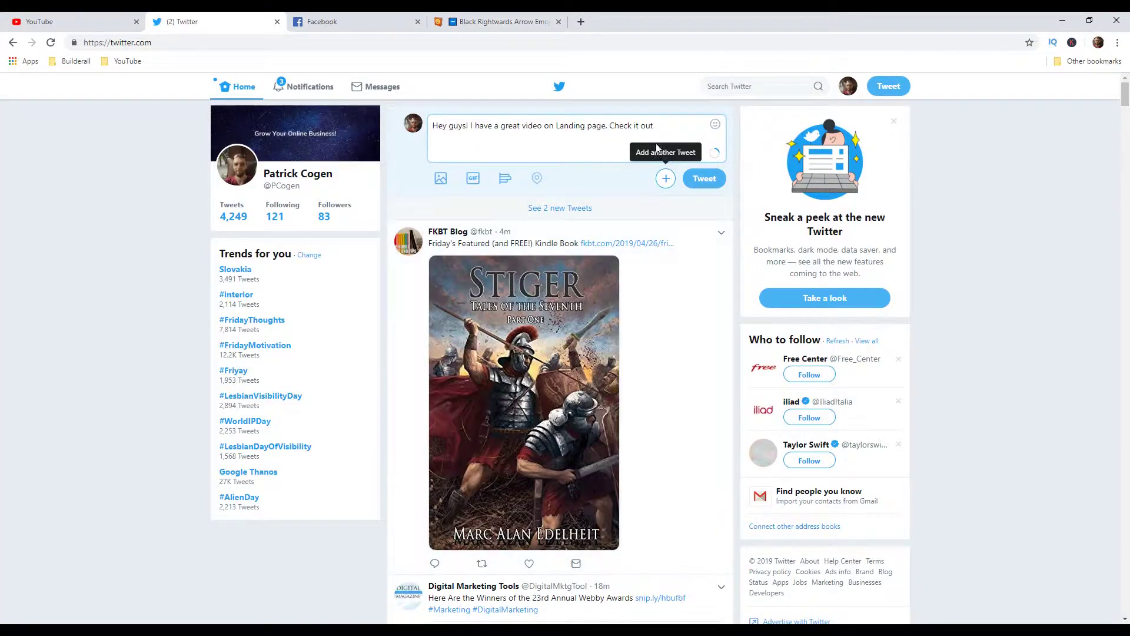
Step: Paste the arrow emoji and the YouTube video link from the notes into the tweet
key("ctrl+v")
left_click(354, 618)
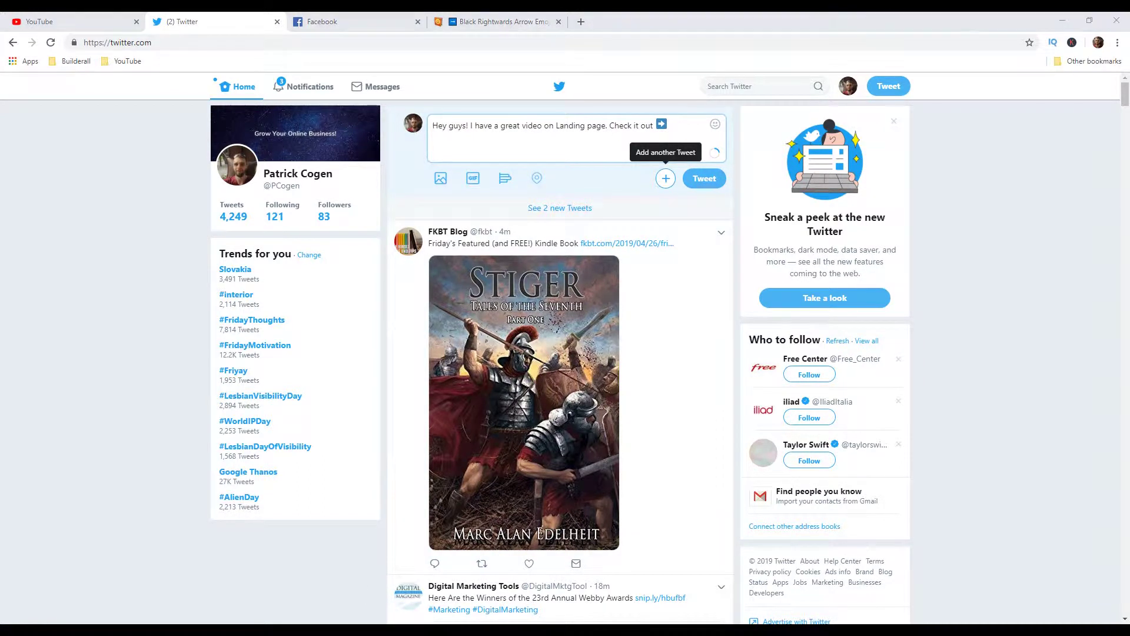
left_click_drag(858, 162, 684, 146)
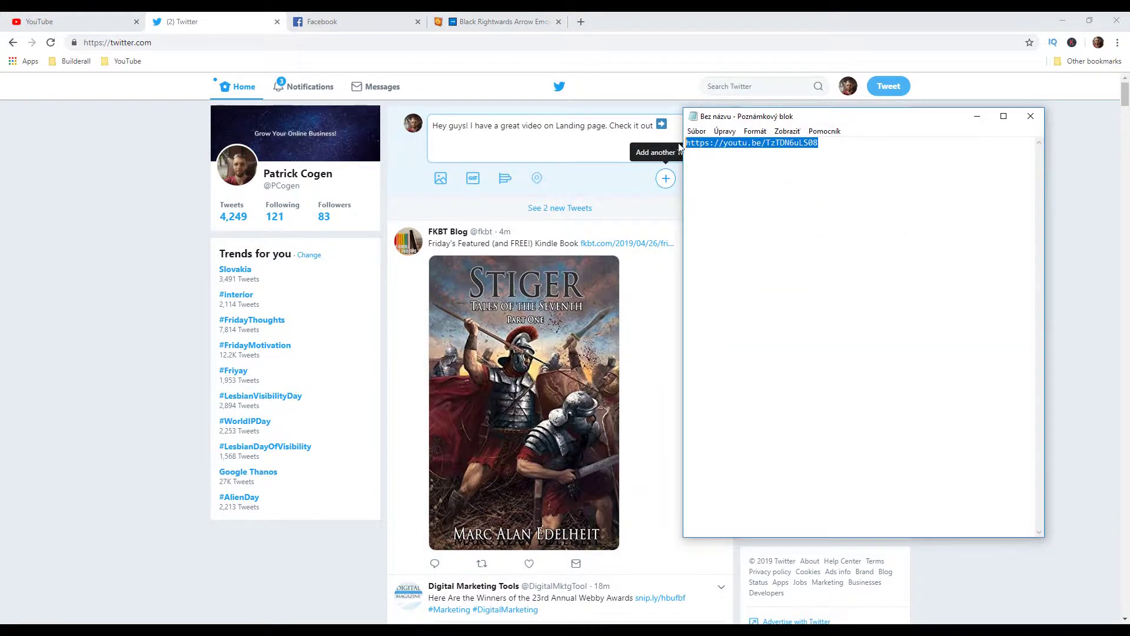
left_click(977, 117)
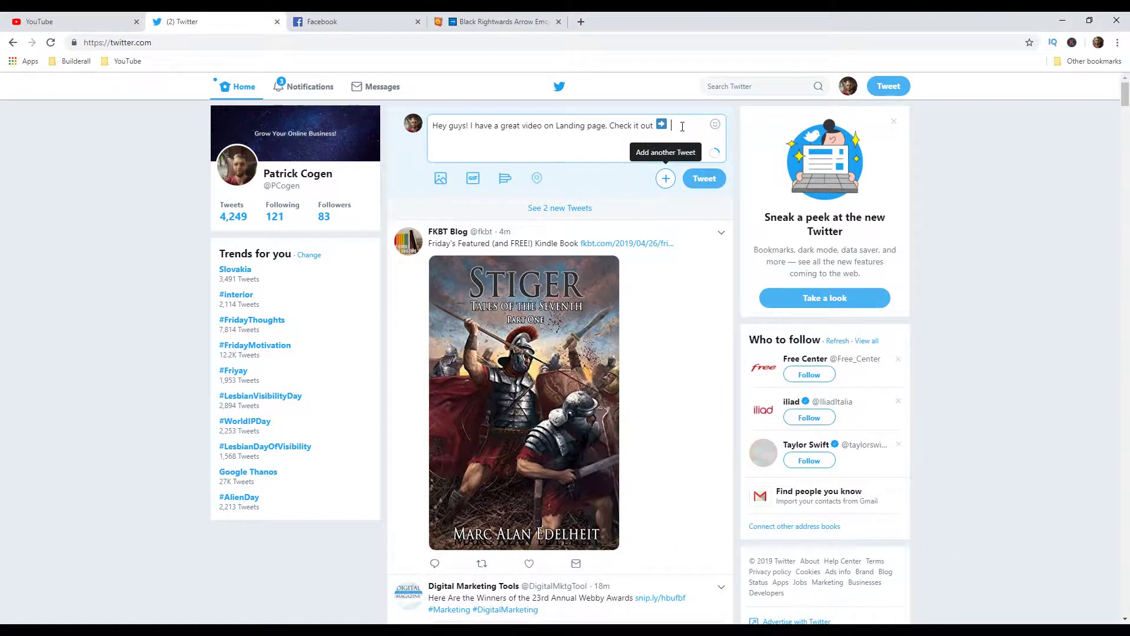
key("ctrl+v")
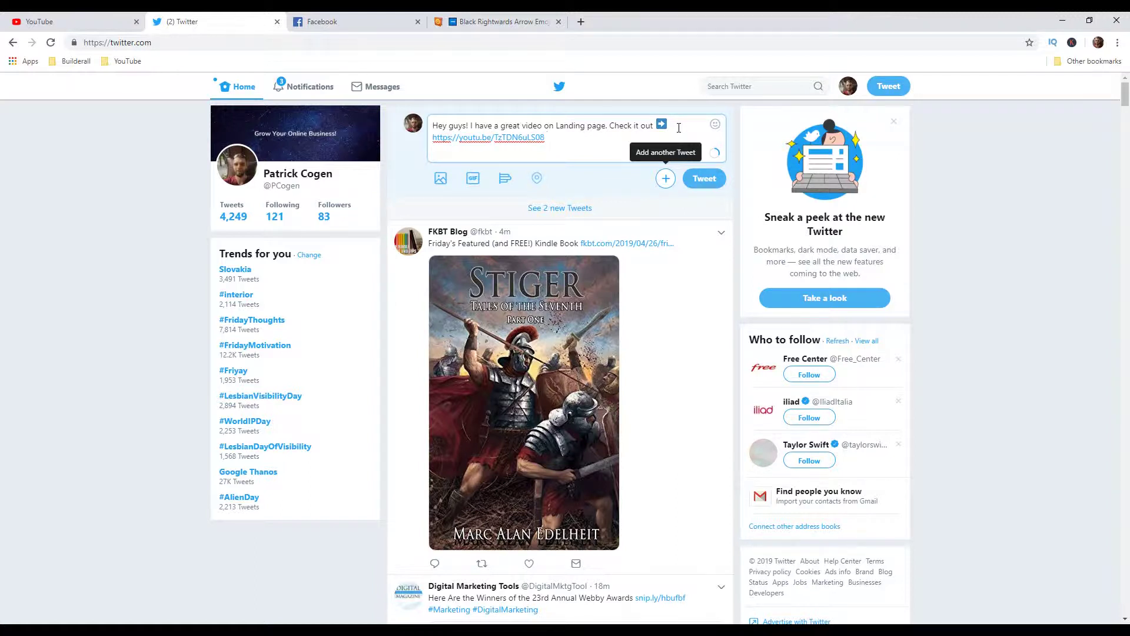
Step: Add #DigitalMarketing, #landing_page, #AffiliateMarketing and a Landing Page Design mention, then post the tweet
type("#Digital")
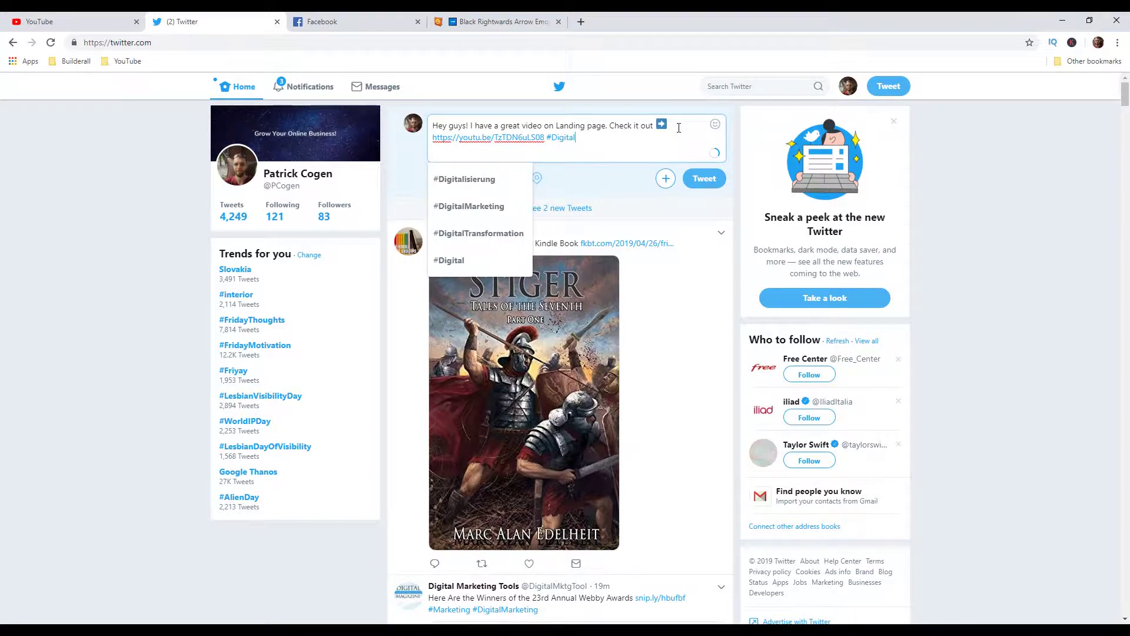
left_click(474, 206)
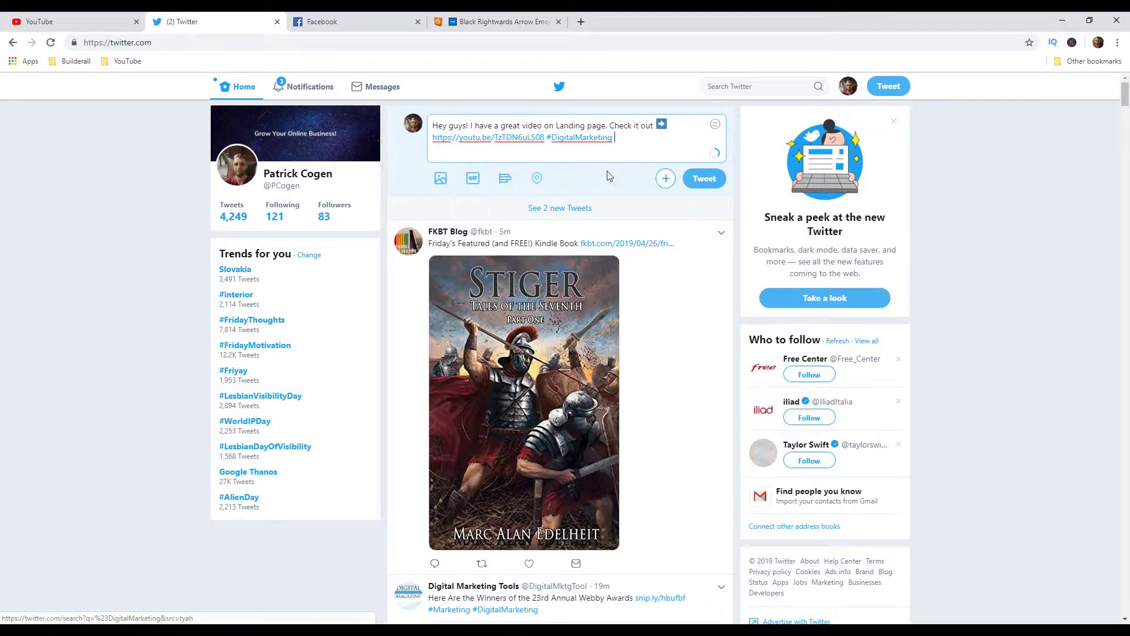
type("#landin")
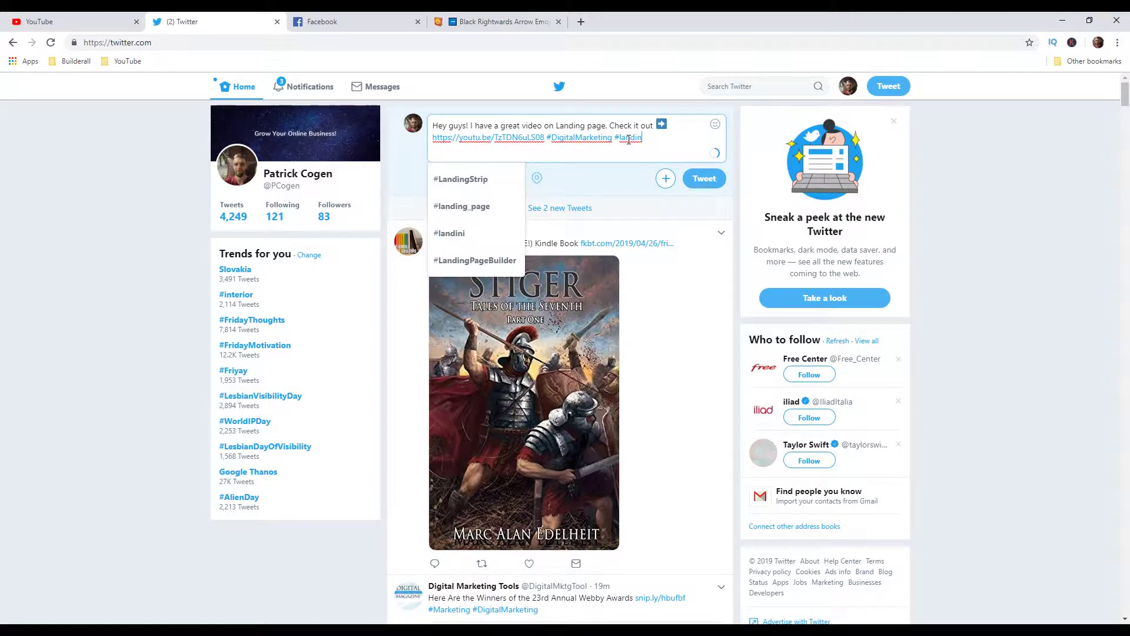
left_click(471, 208)
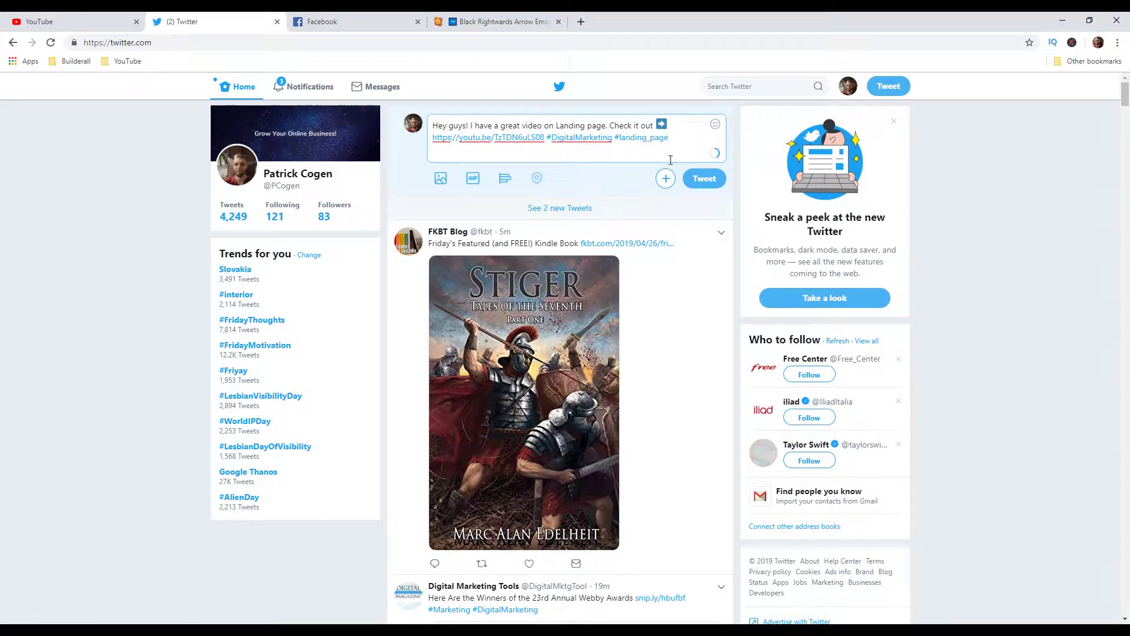
type("#affilia")
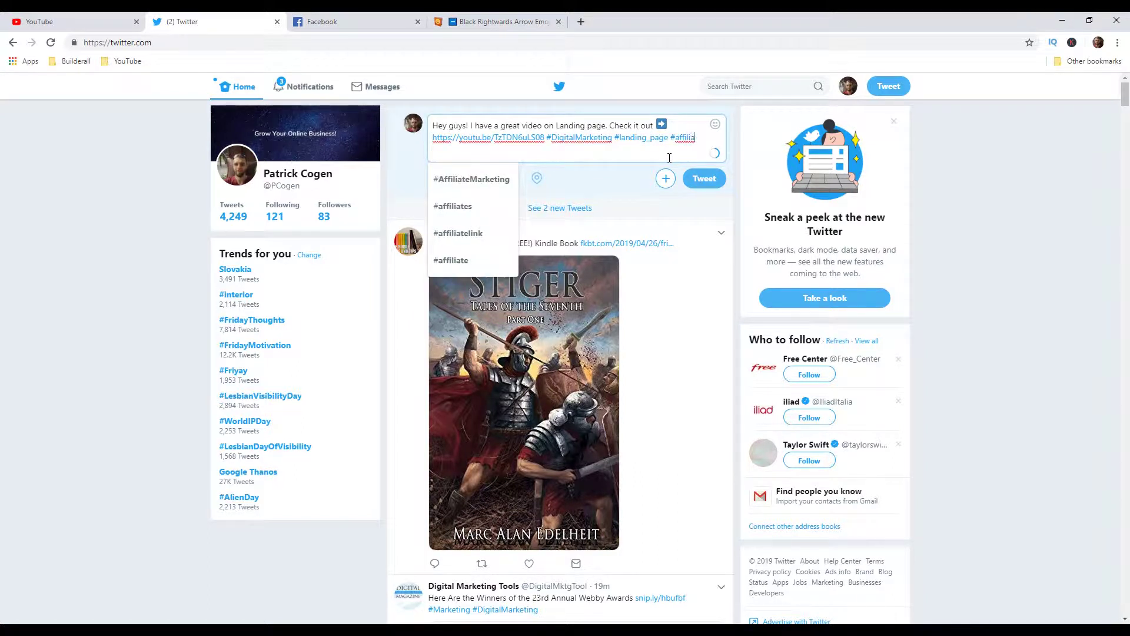
left_click(468, 184)
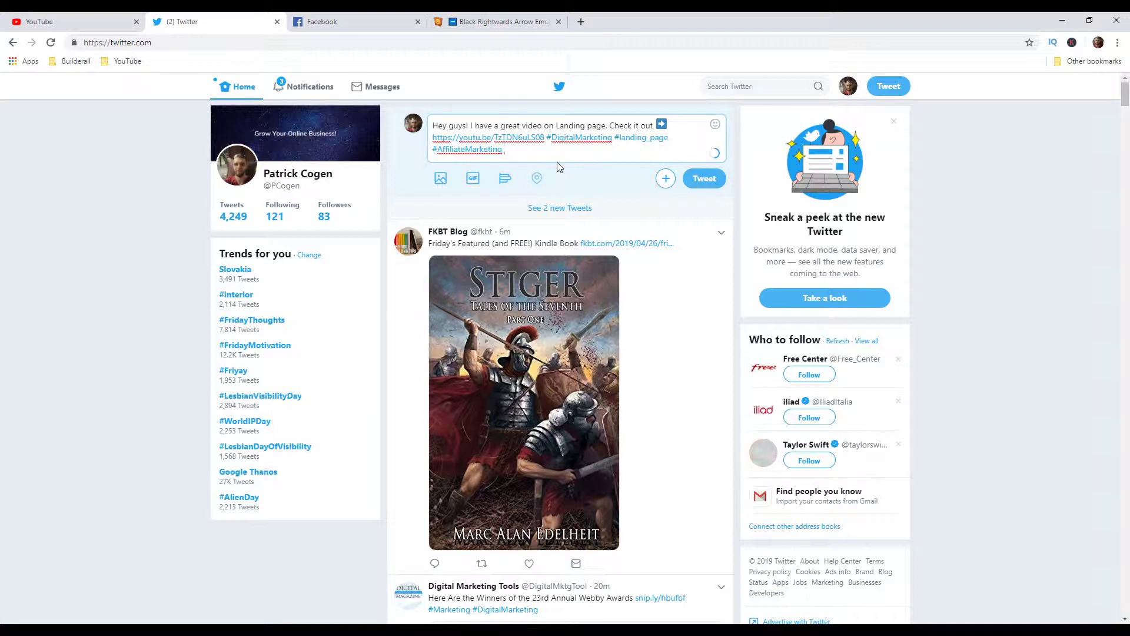
type("@lan")
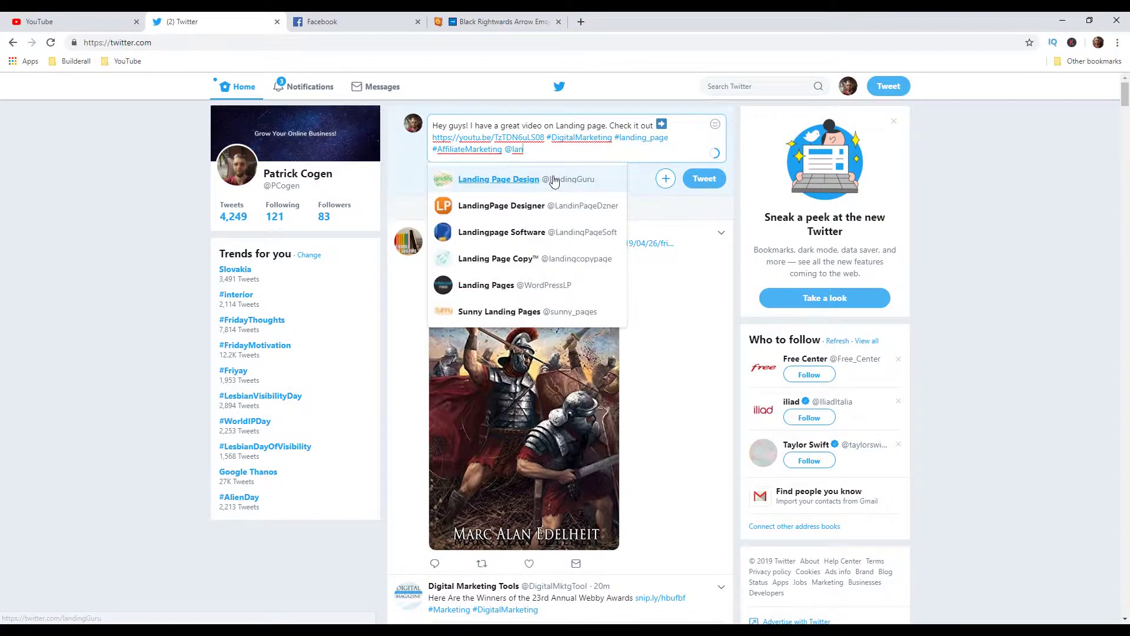
left_click(552, 179)
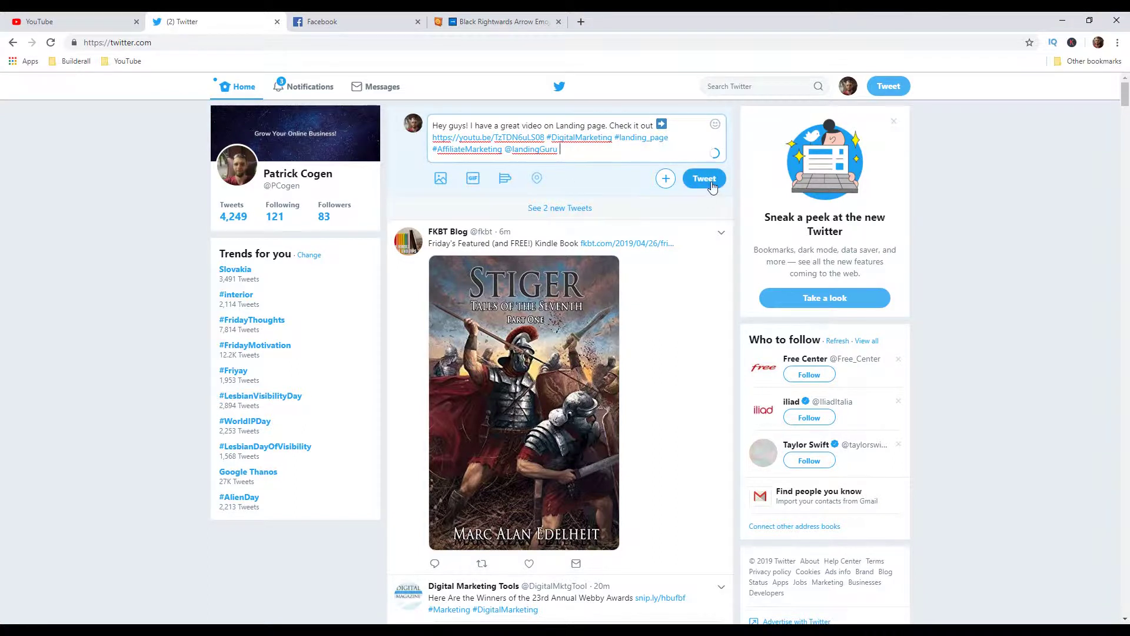
key("ctrl+Return")
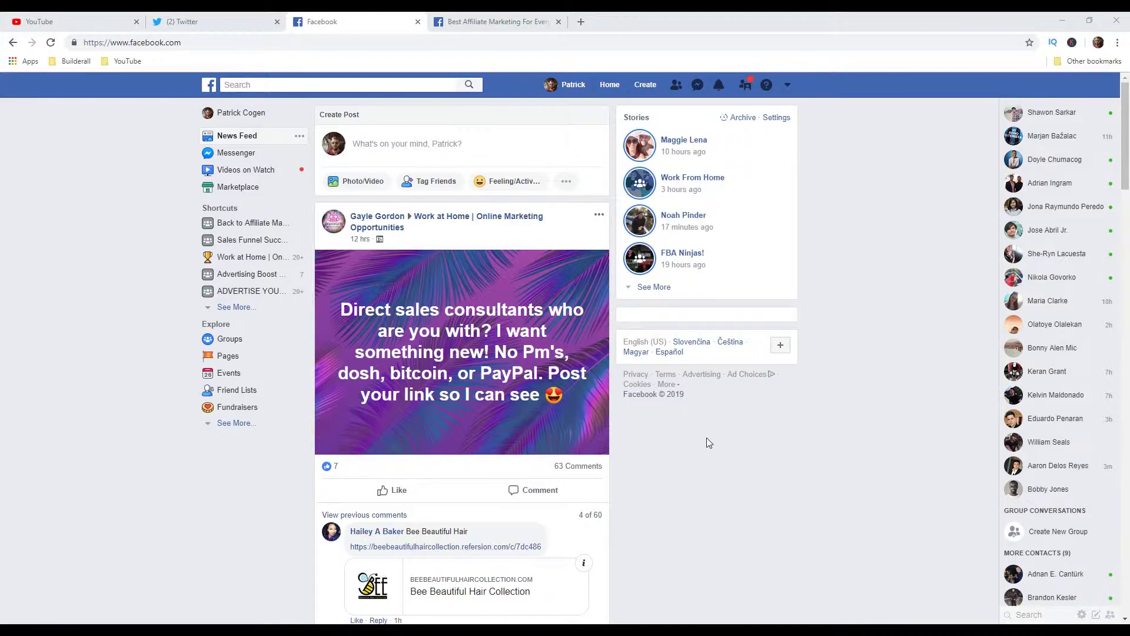
Step: Search Facebook for 'landing page', filter to Groups, and request to join 10x Landing Pages
left_click(373, 86)
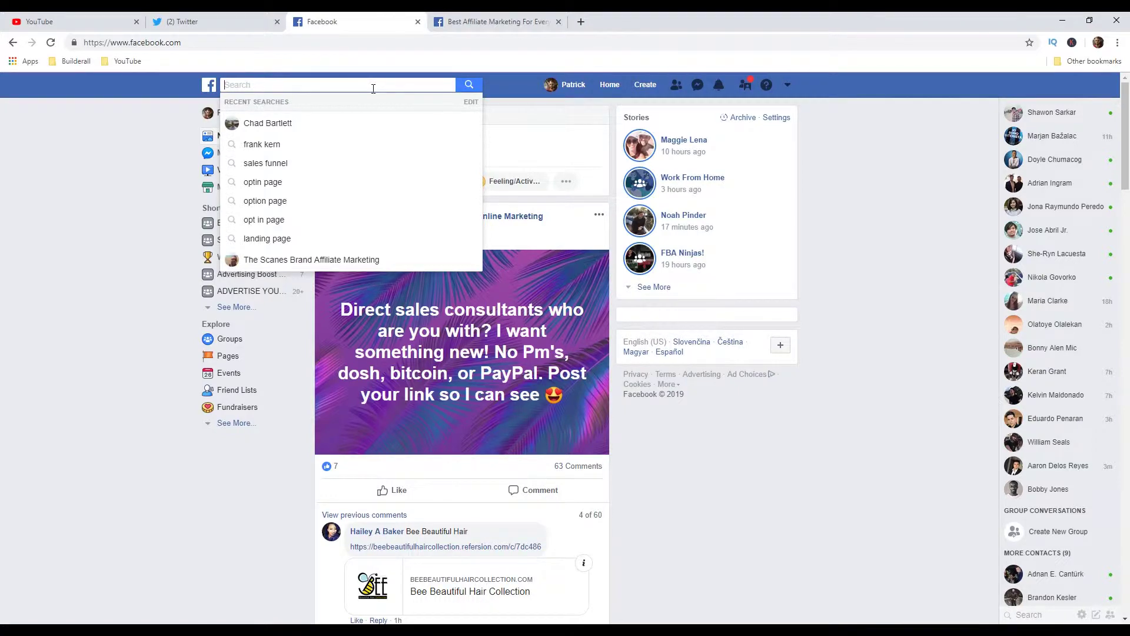
type("landina")
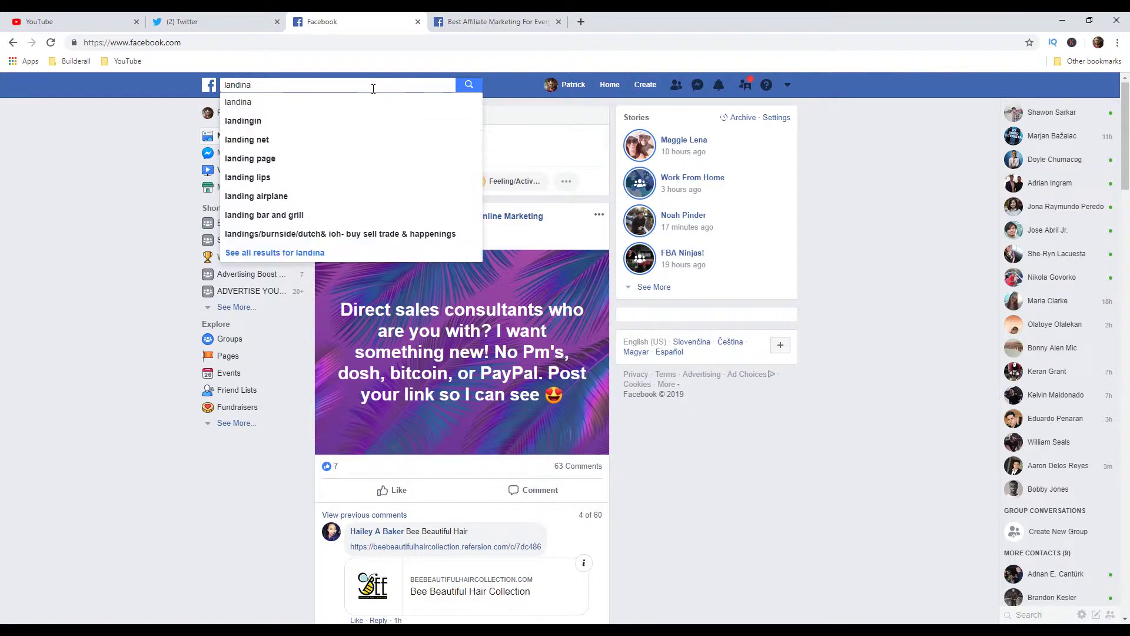
key("BackSpace")
type("g page")
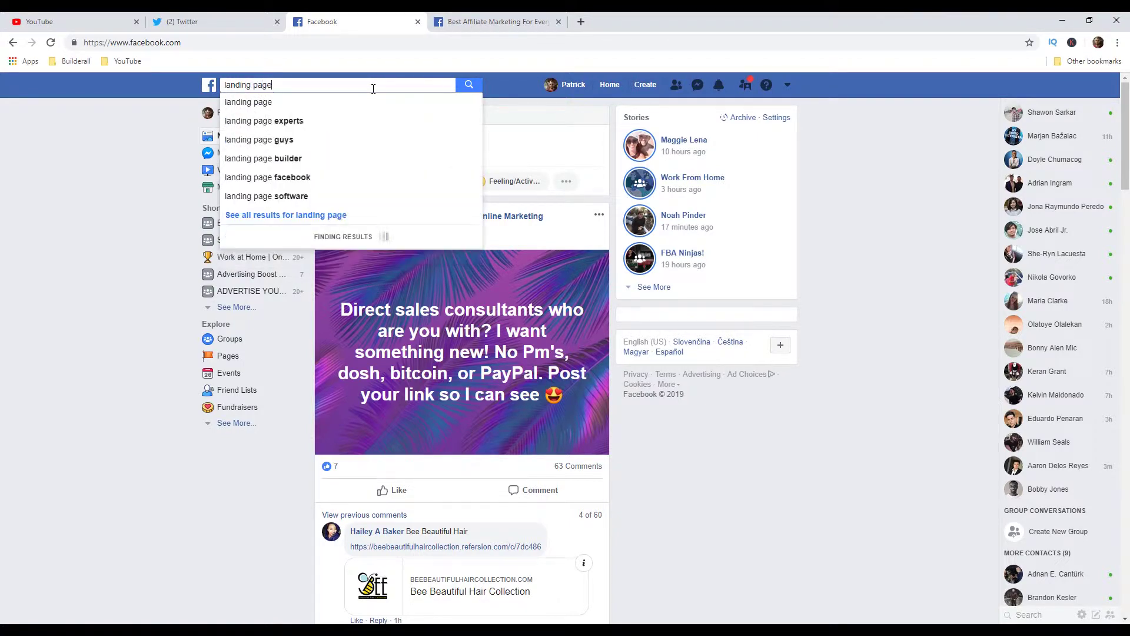
key("Return")
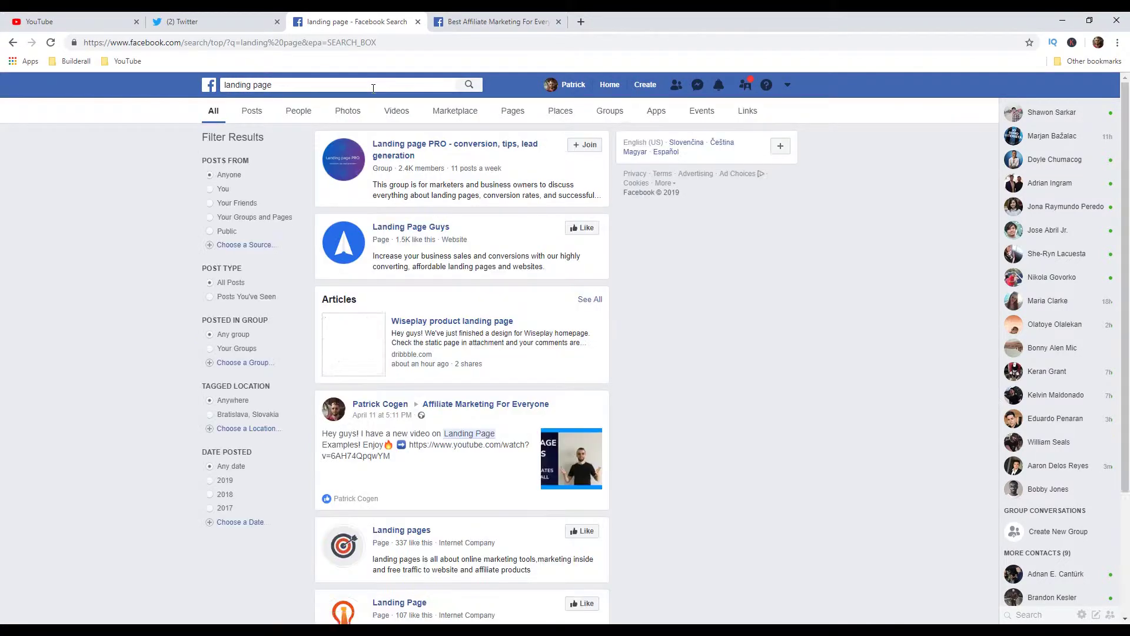
left_click(597, 116)
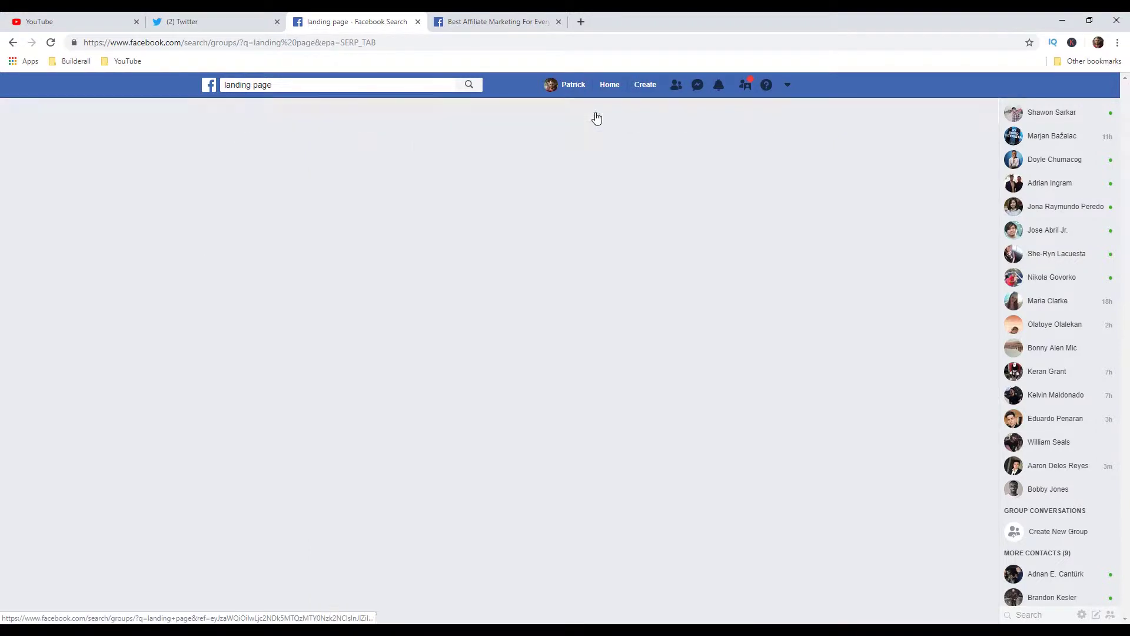
scroll(615, 164, "down", 3)
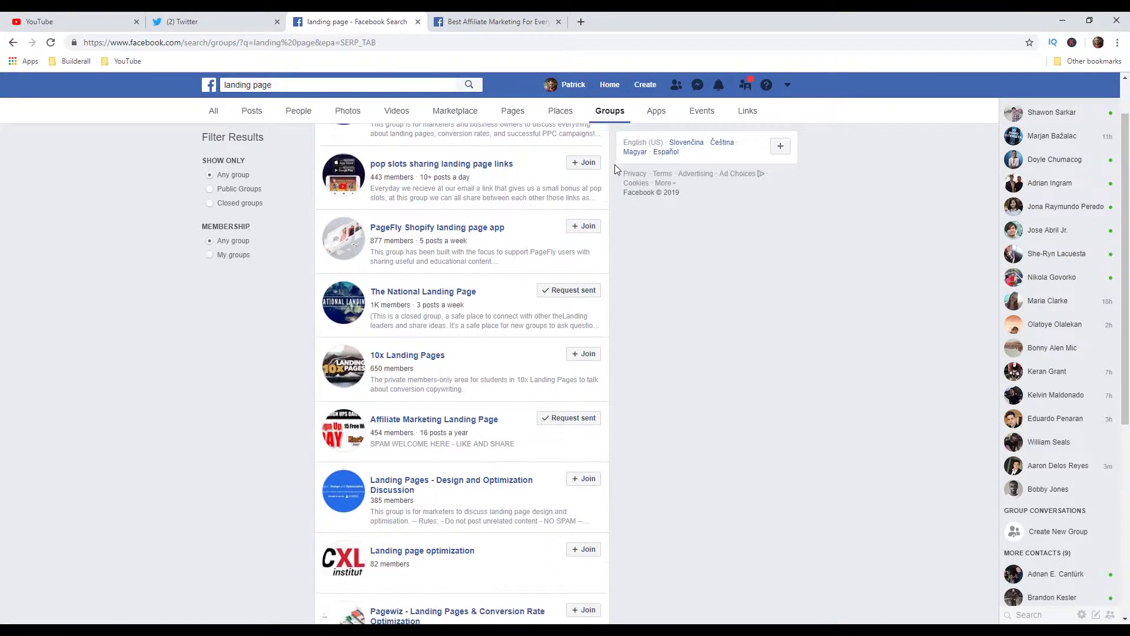
left_click(583, 292)
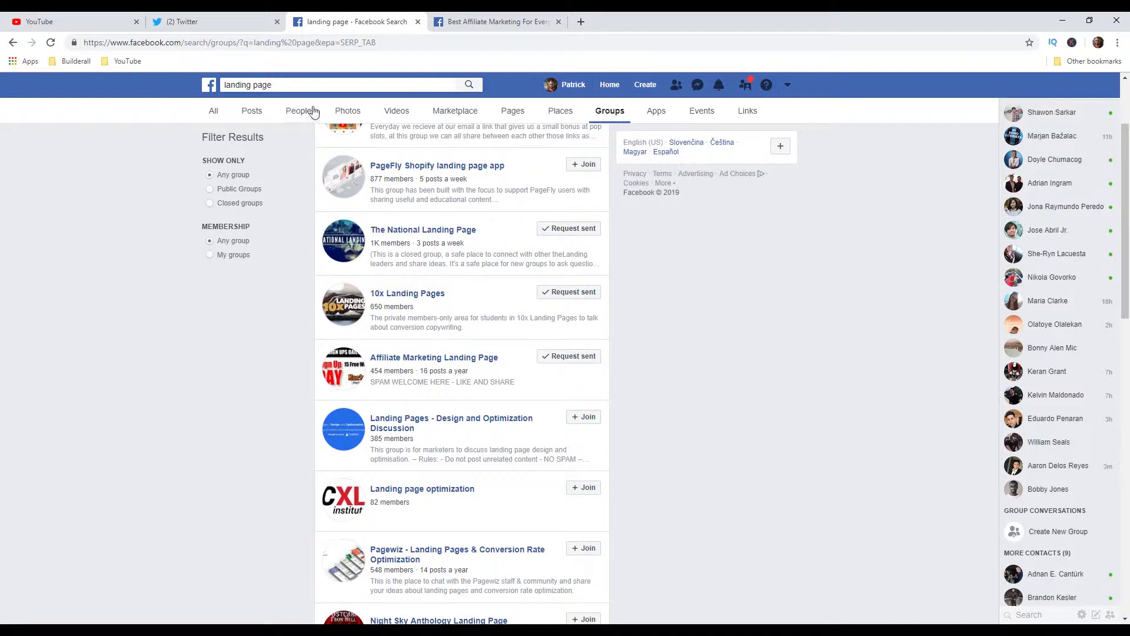
Step: Reselect the 'landing page' search term and rerun the group search
left_click(288, 84)
left_click_drag(288, 84, 213, 86)
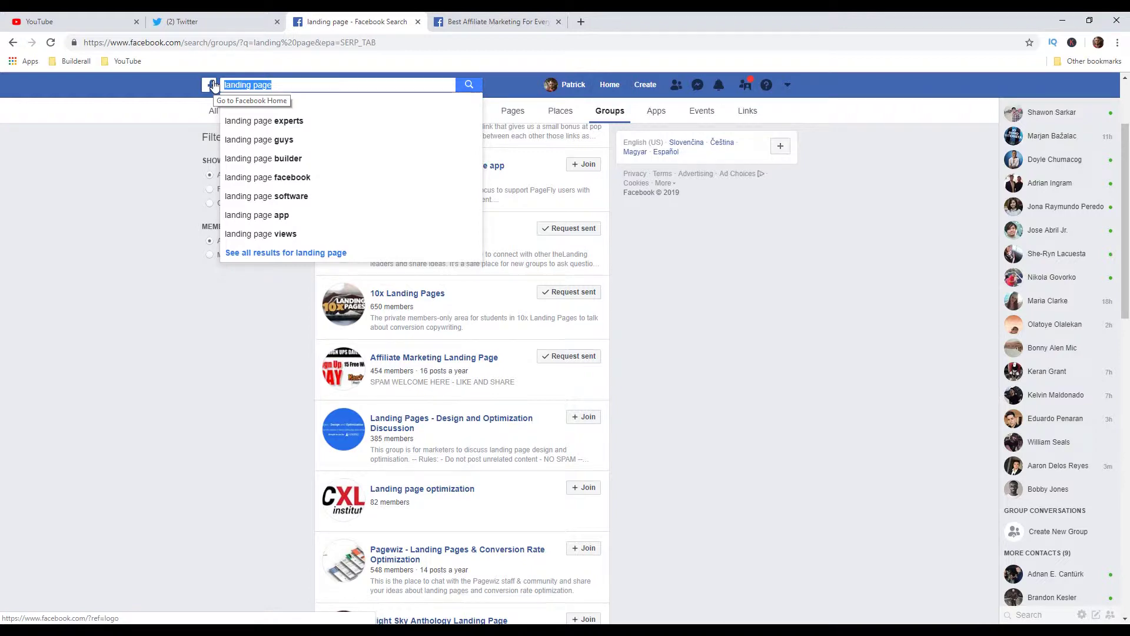
key("Return")
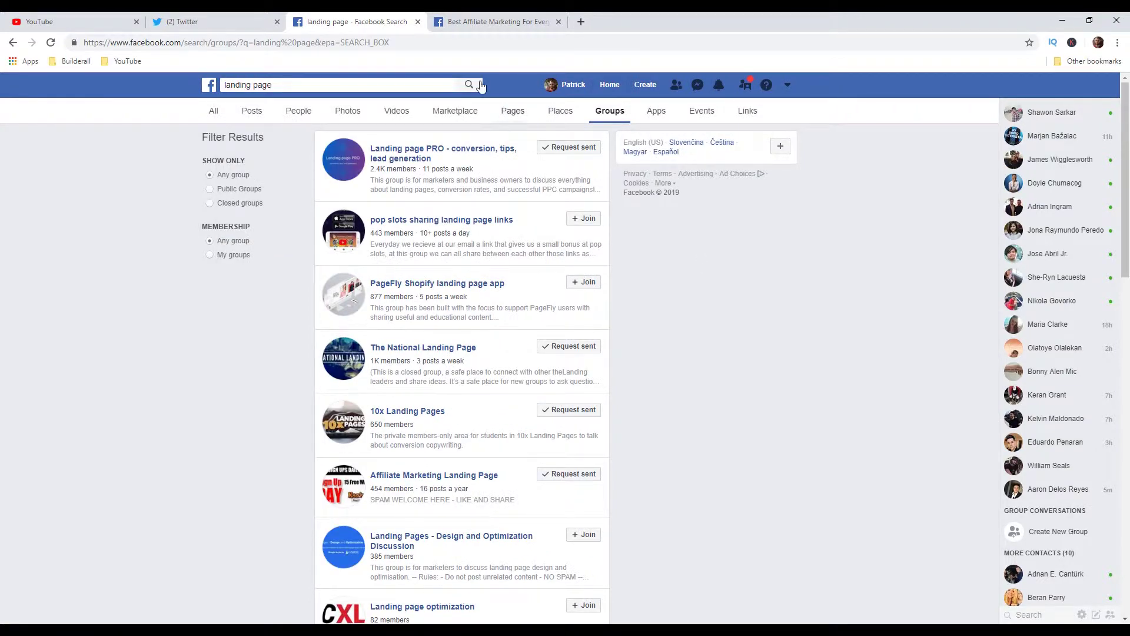
Step: In Best Affiliate Marketing For Everyone, write 'Hey guys! I just wanted to share with you a great video on Landing pages.' and paste the video link
left_click(481, 25)
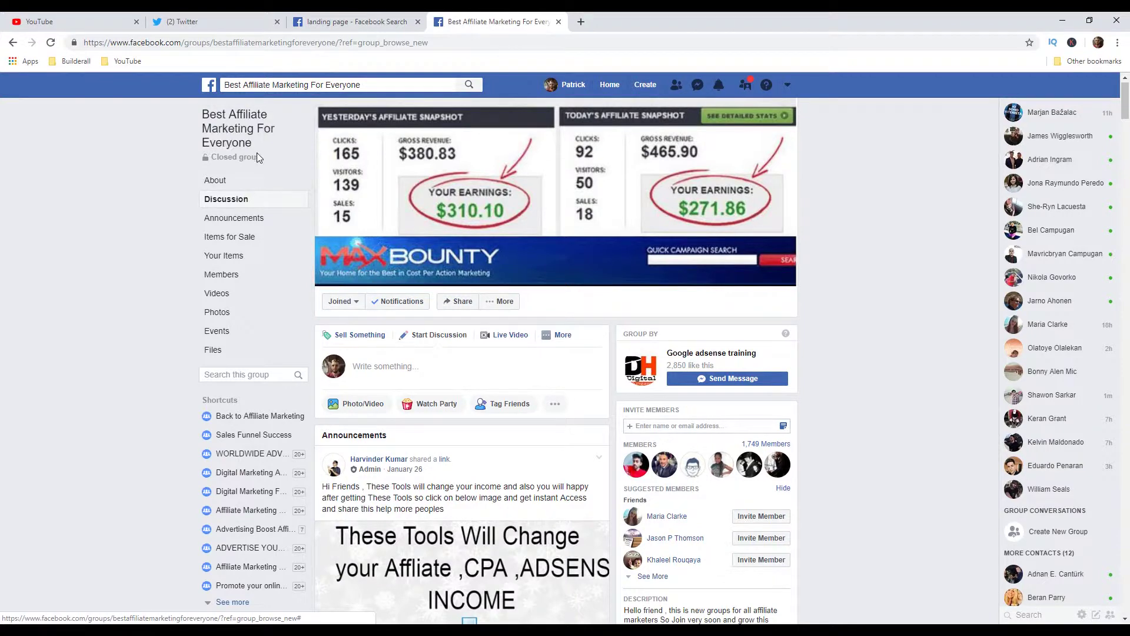
scroll(443, 325, "down", 1)
left_click(393, 299)
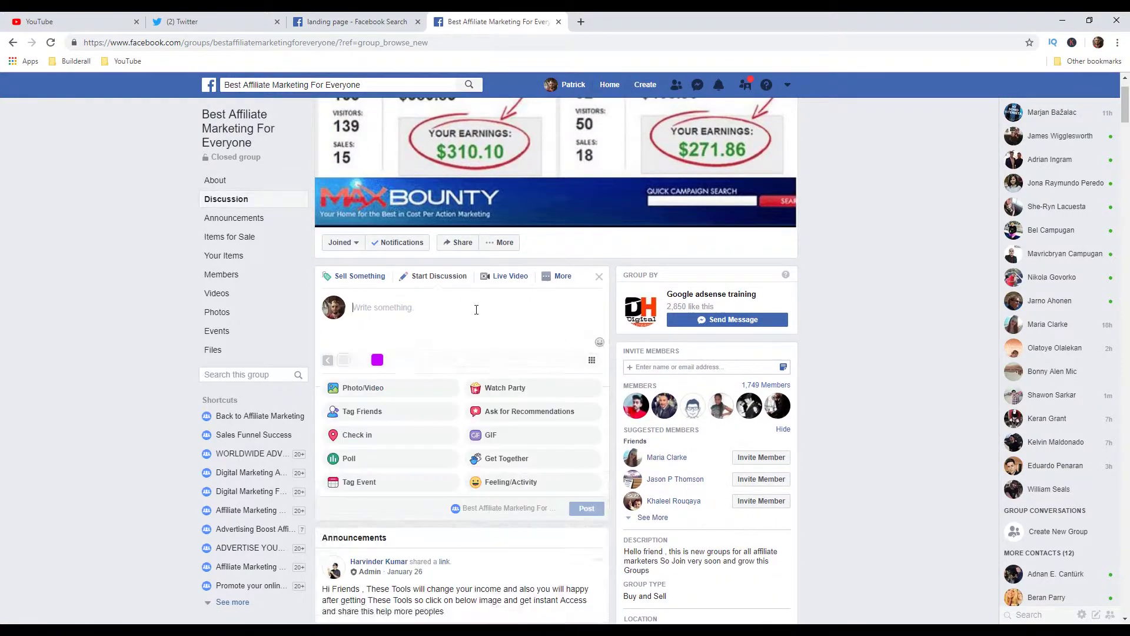
type("Hey guys")
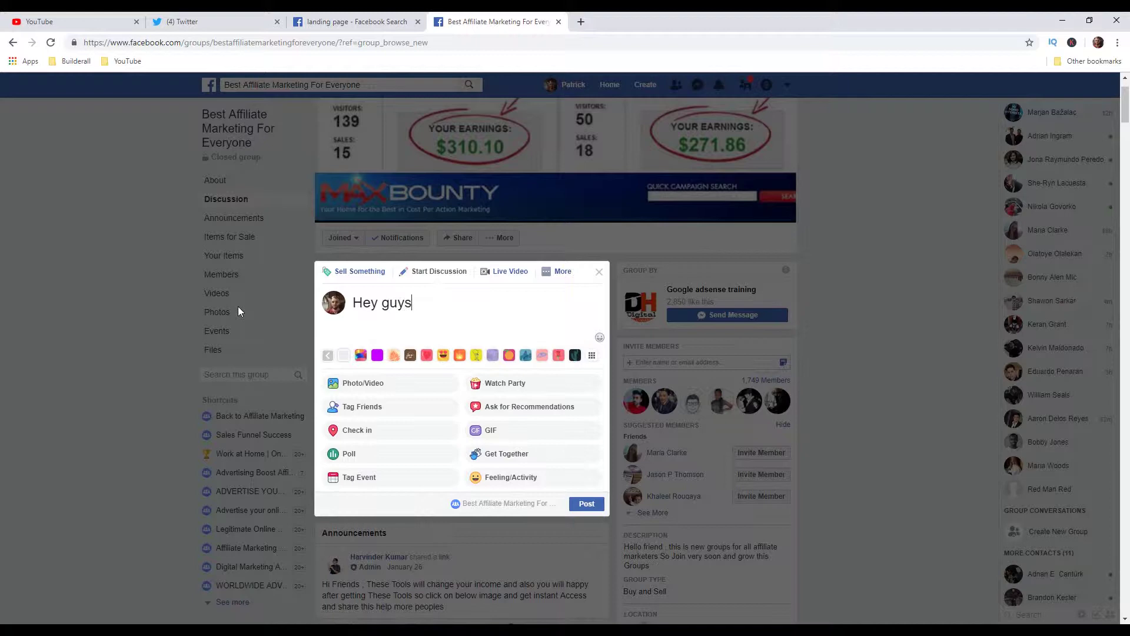
type("! I just wanted to share wit")
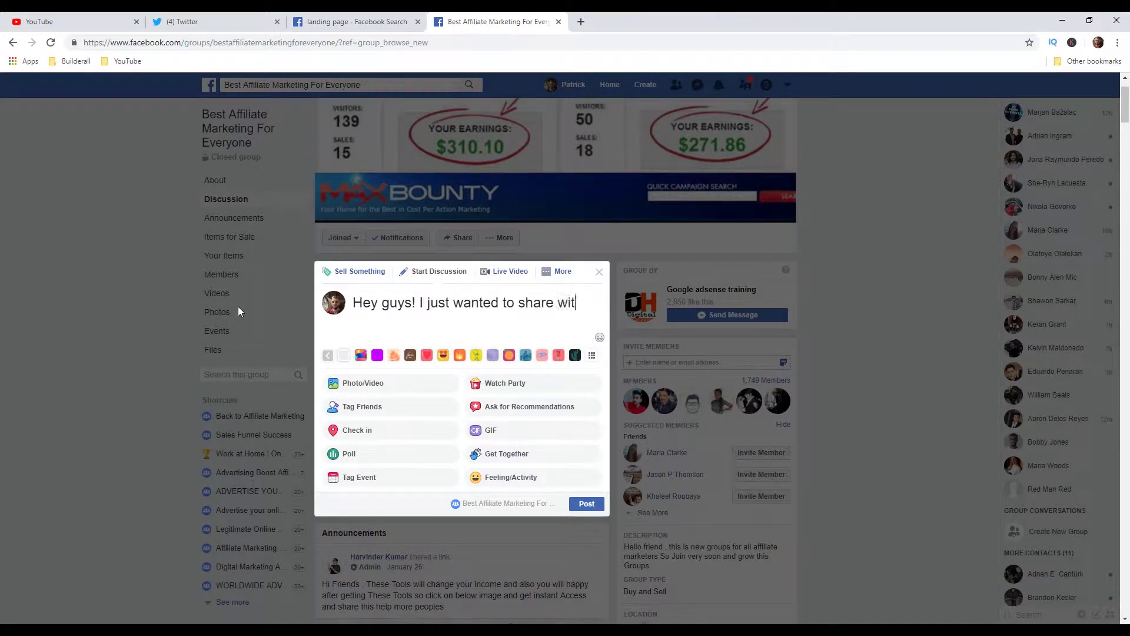
type("h you a great ")
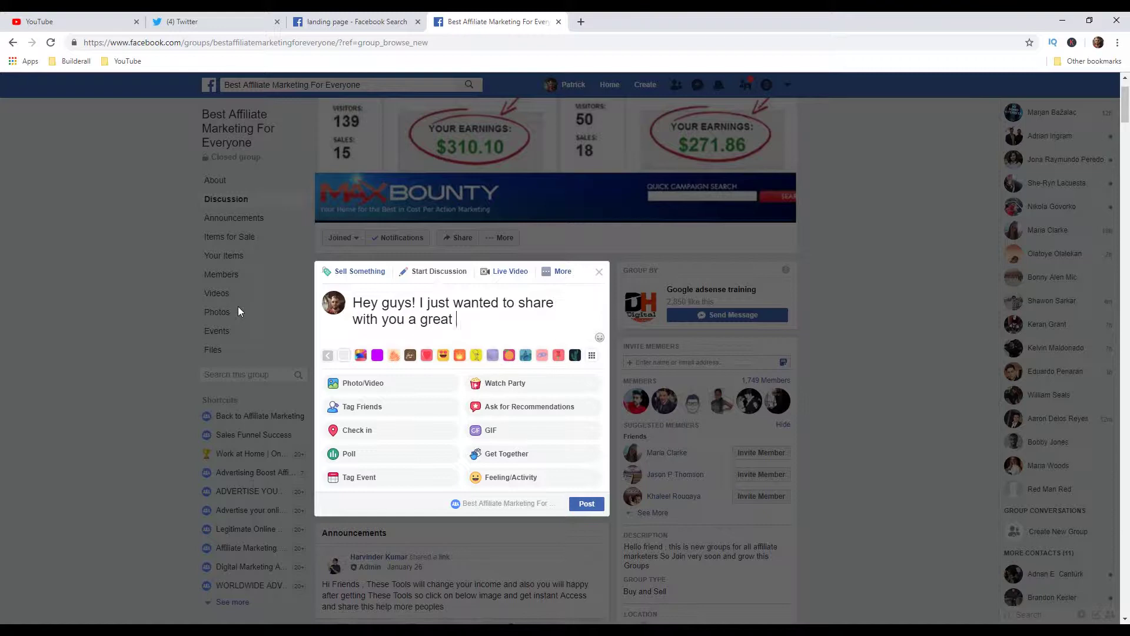
type("video on Landing pages.")
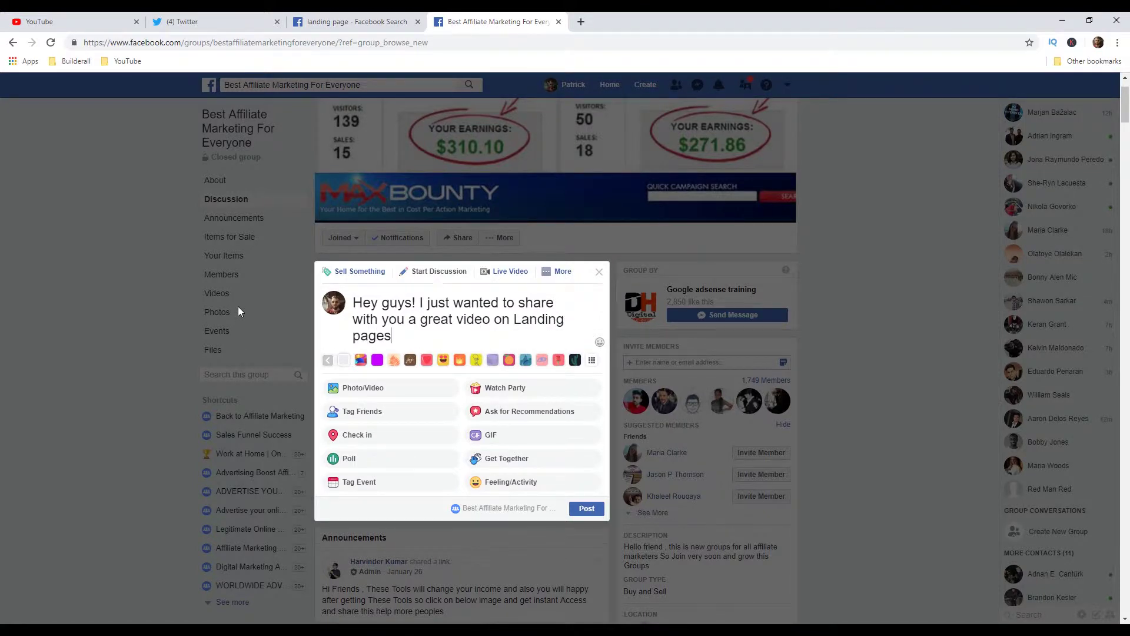
key("Return")
key("Return")
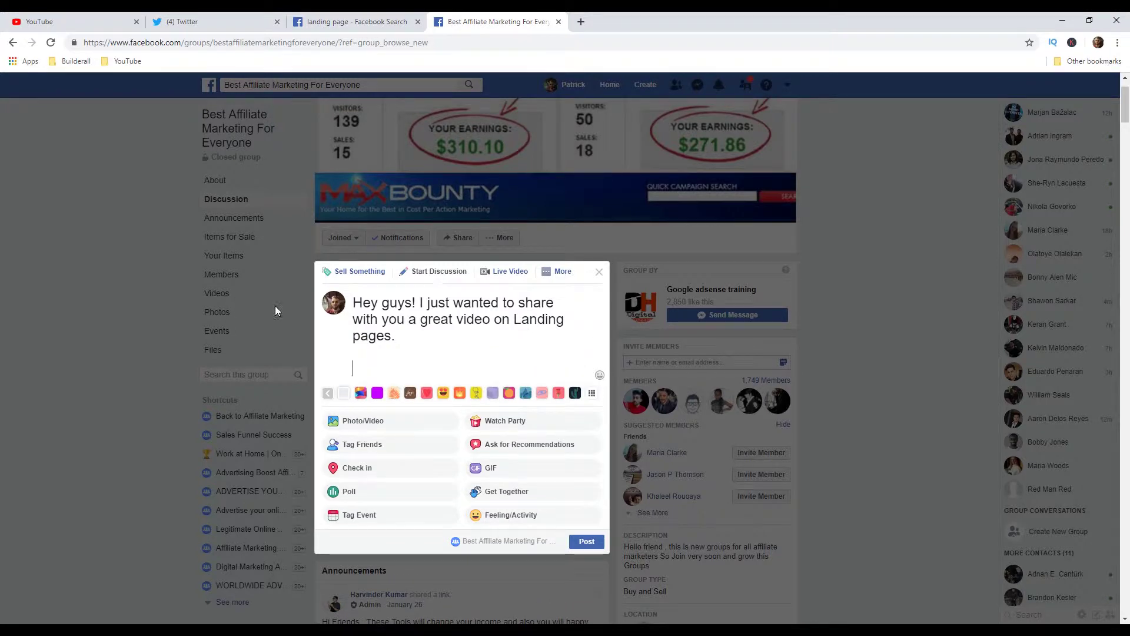
key("alt+Tab")
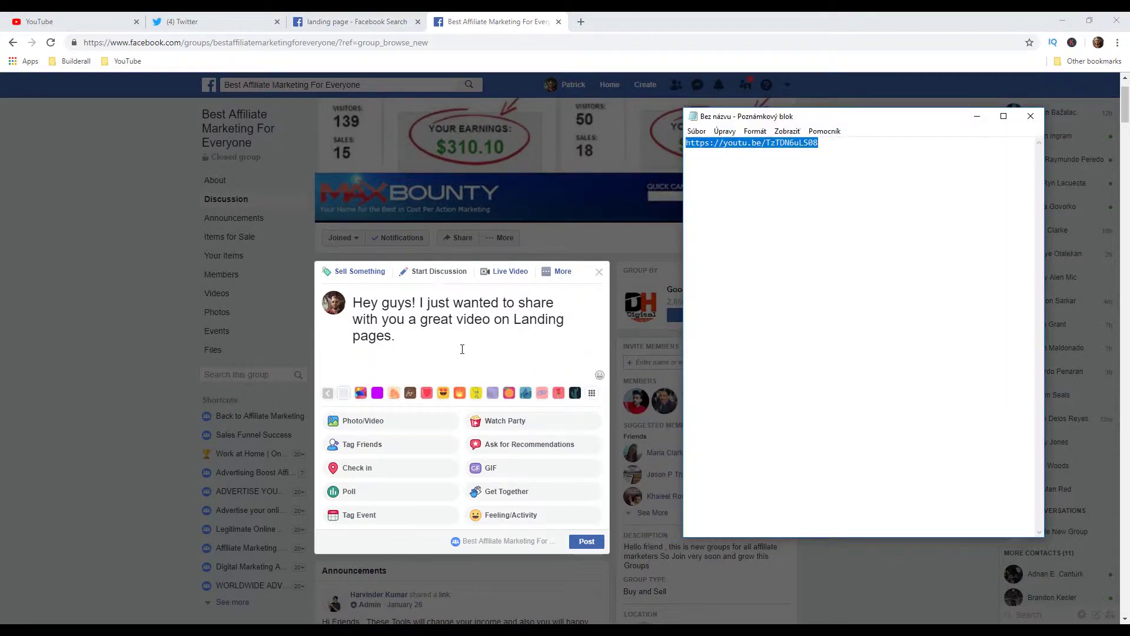
key("alt+Tab")
type("https://youtu.be/TzTDN6uLS08")
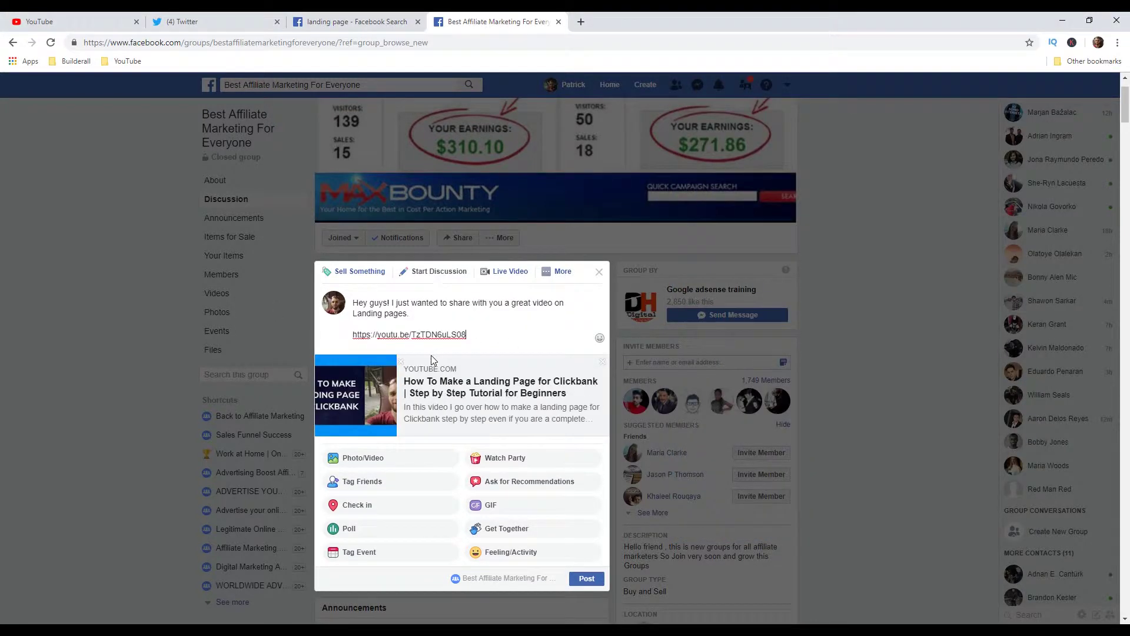
Step: Remove the link preview, attach the video thumbnail image, and publish the group post
left_click(602, 362)
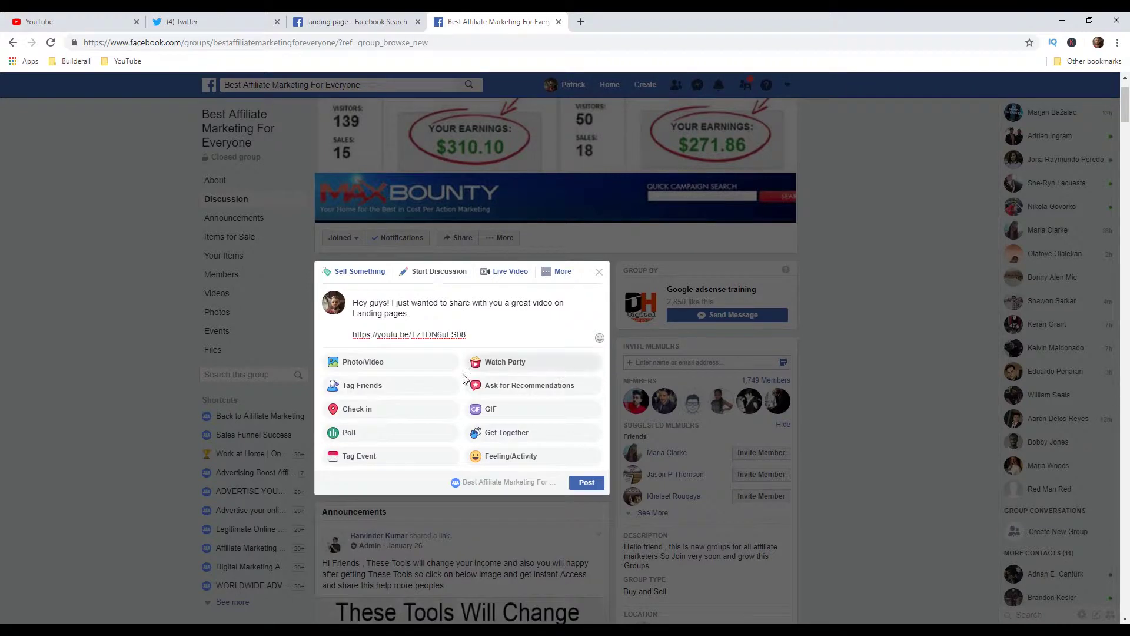
left_click(399, 371)
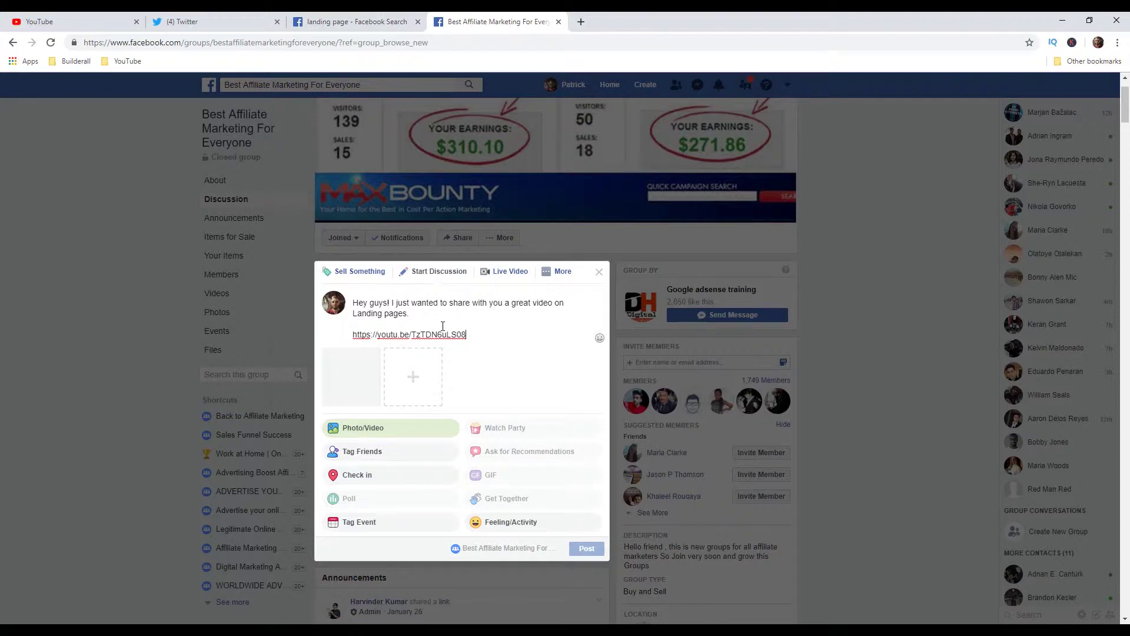
left_click(581, 579)
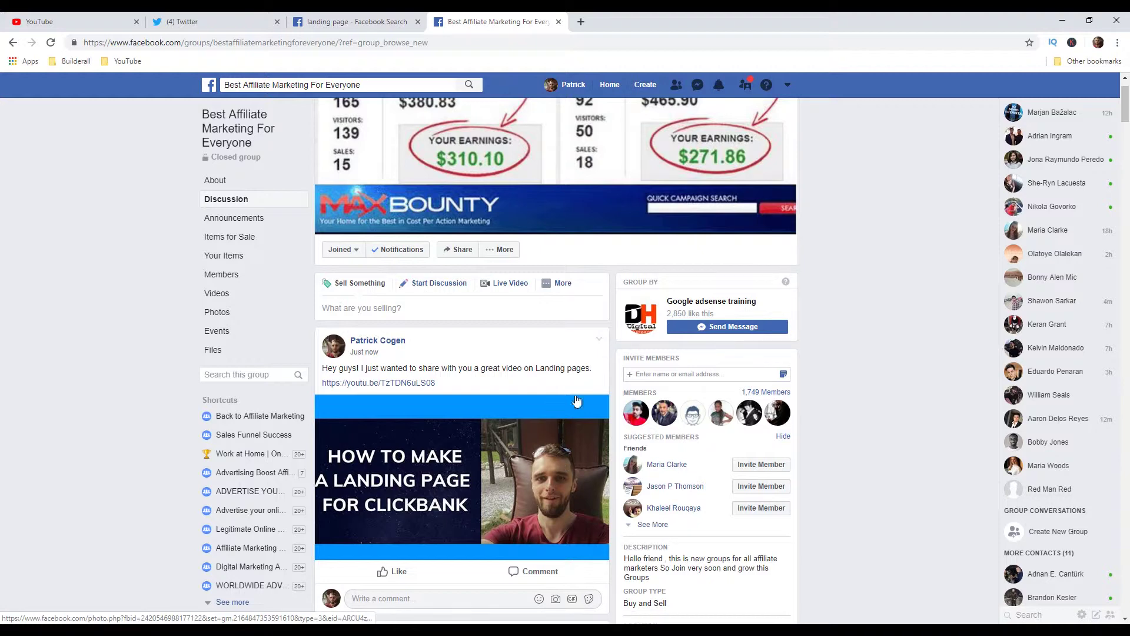
Step: Open Facebook's Create menu in the top bar
left_click(652, 86)
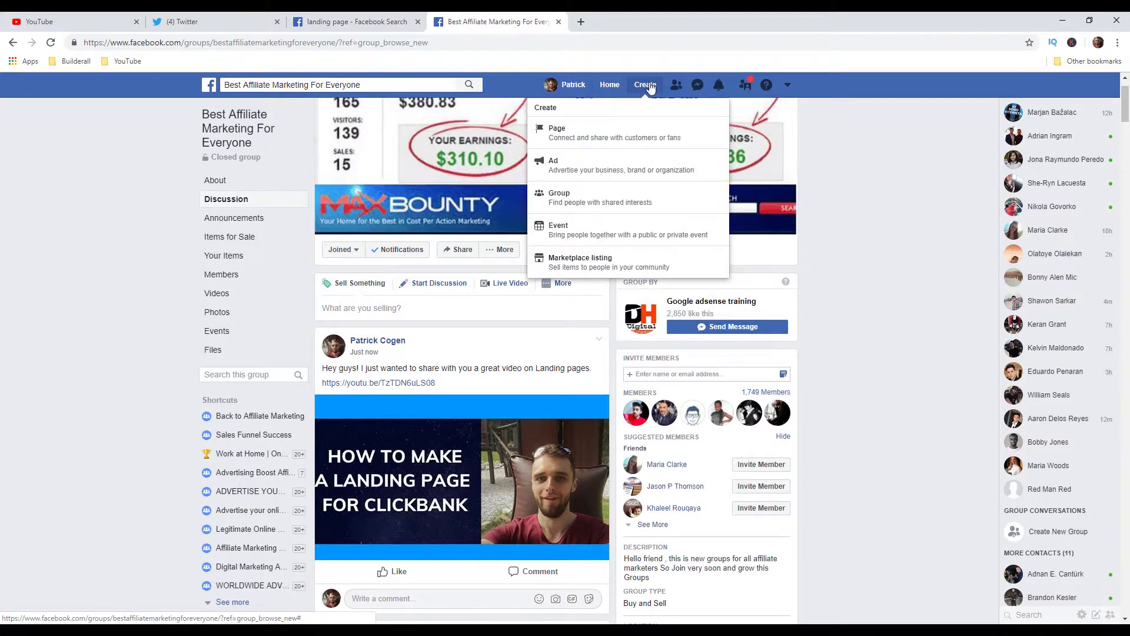